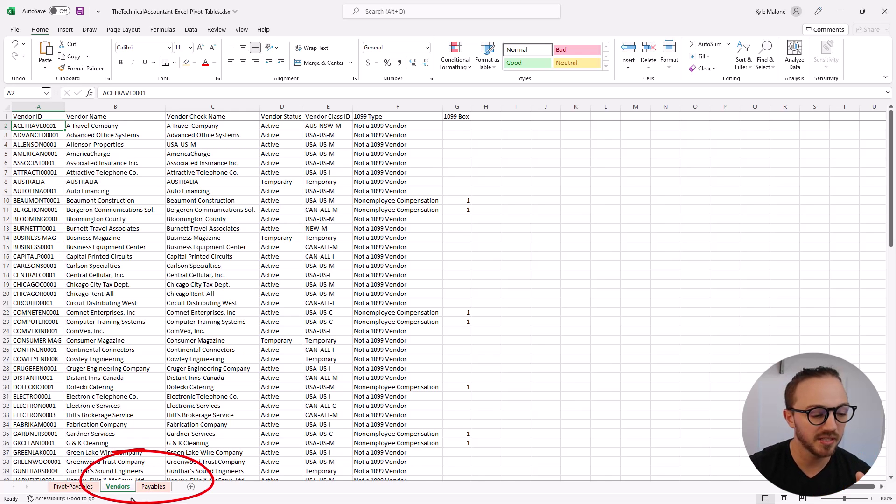
Step: On the Payables sheet, select the full table from Vendor ID to Voided (A1:O688)
click(151, 486)
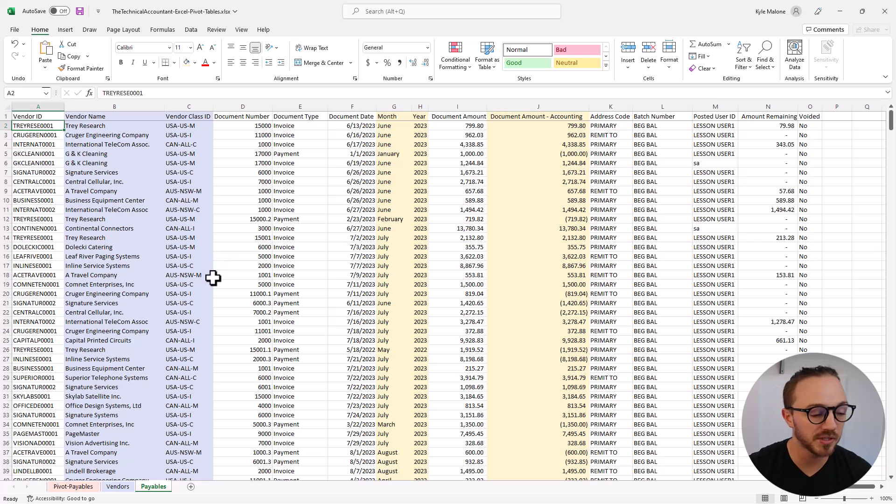
key(Up)
key(alt+n)
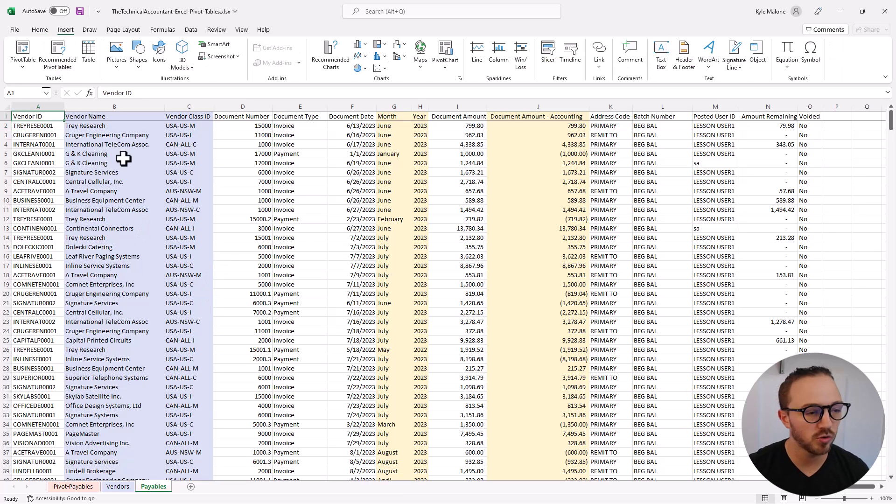
key(ctrl+shift+Right)
key(ctrl+shift+Down)
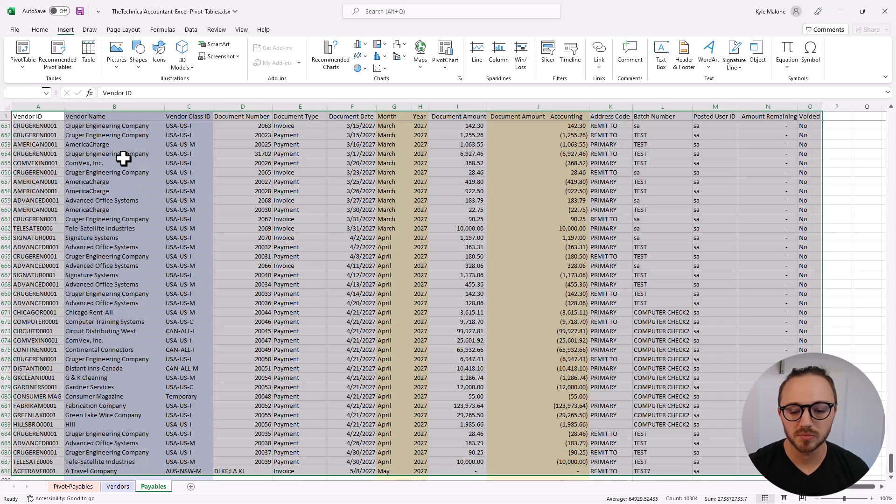
key(ctrl+shift+Right)
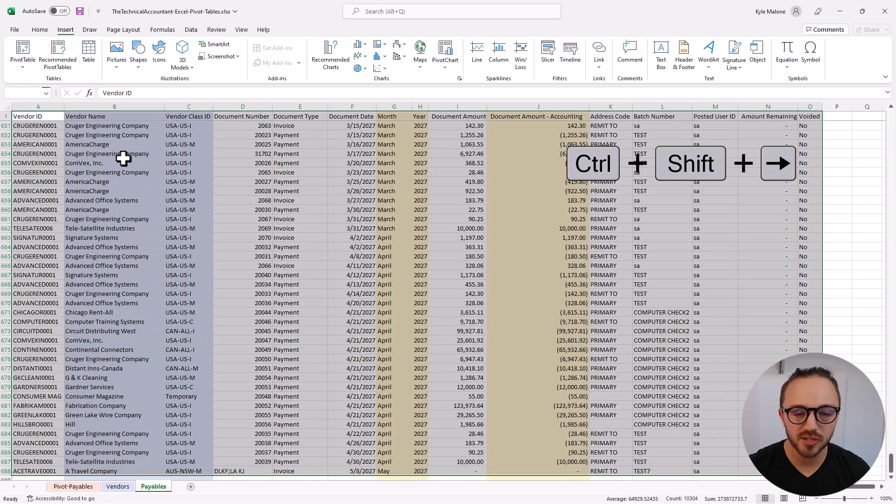
key(ctrl+shift+Down)
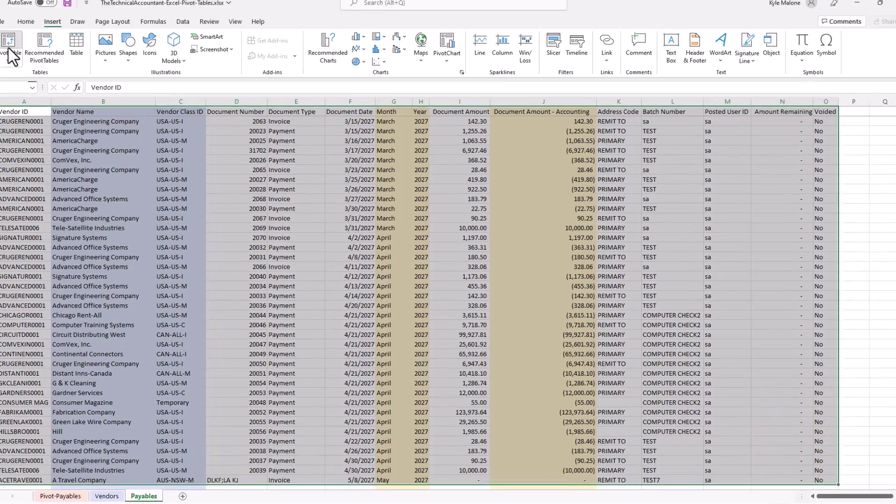
Step: Insert a PivotTable from A1:O688 at Pivot-Payables cell A1, then return to Payables
click(11, 54)
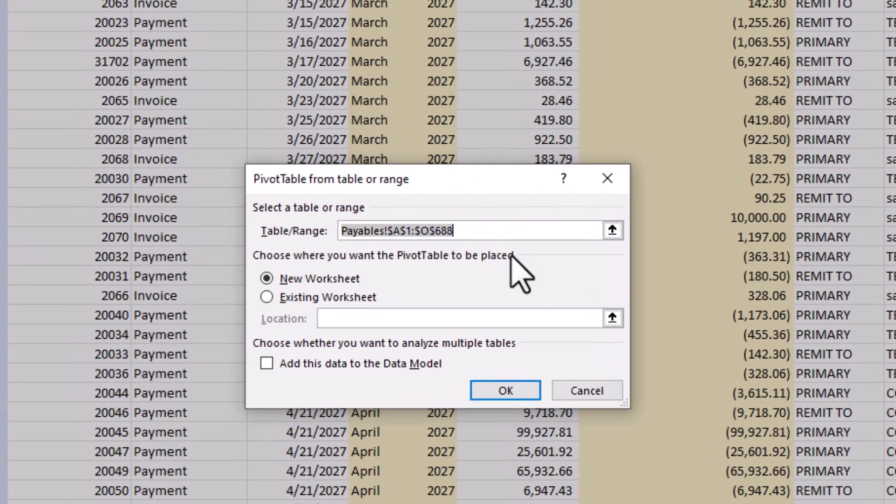
click(308, 300)
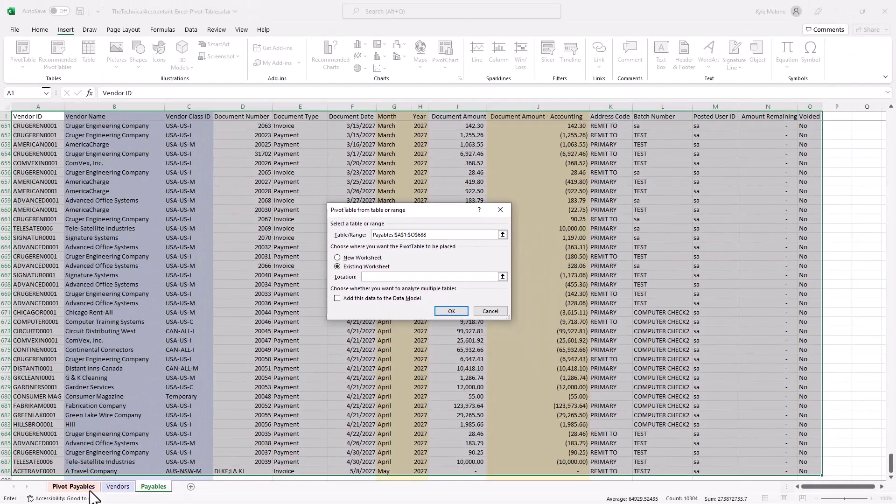
click(91, 490)
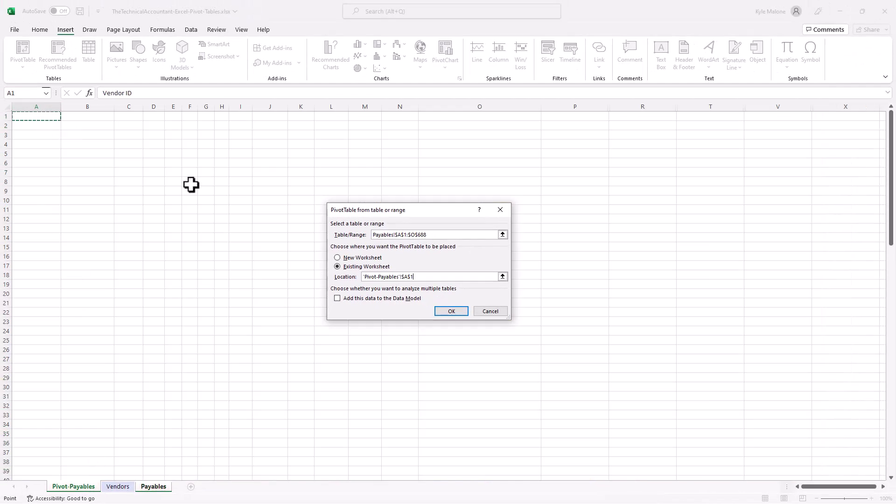
click(459, 313)
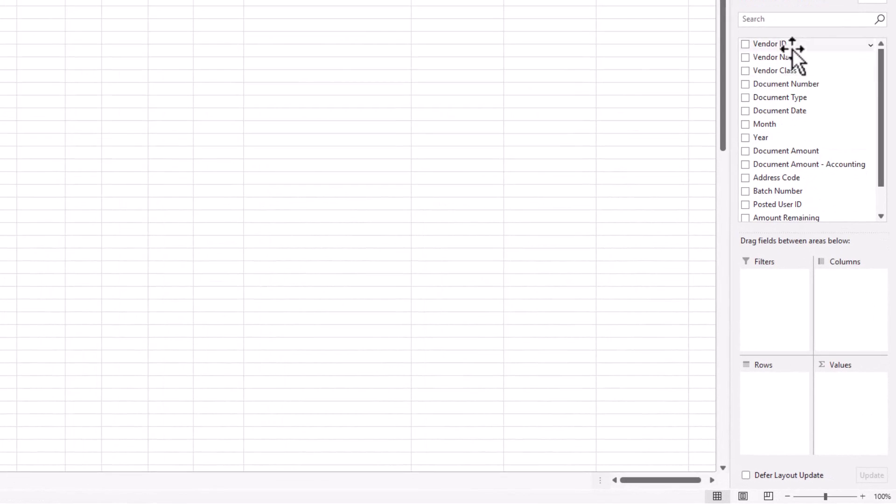
scroll(790, 78, down, 2)
scroll(791, 110, up, 2)
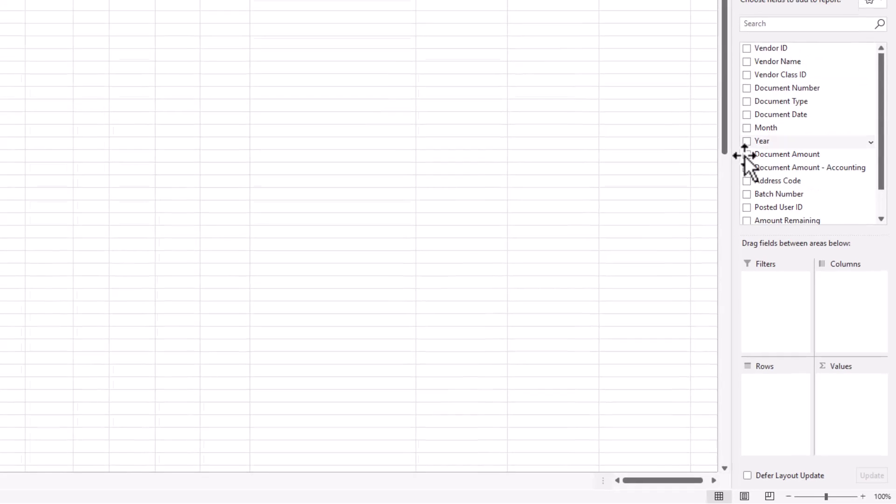
click(153, 487)
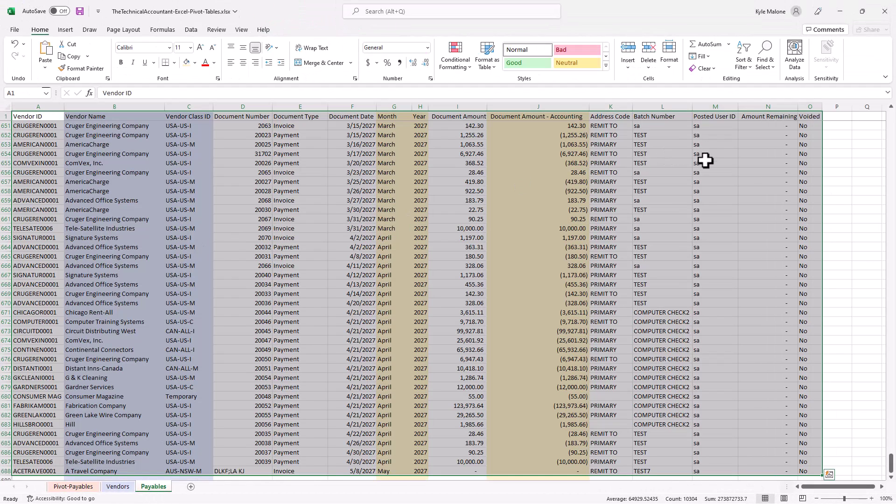
Step: Put Vendor ID in Rows and Month in Columns, and sum Document Amount - Accounting
click(73, 486)
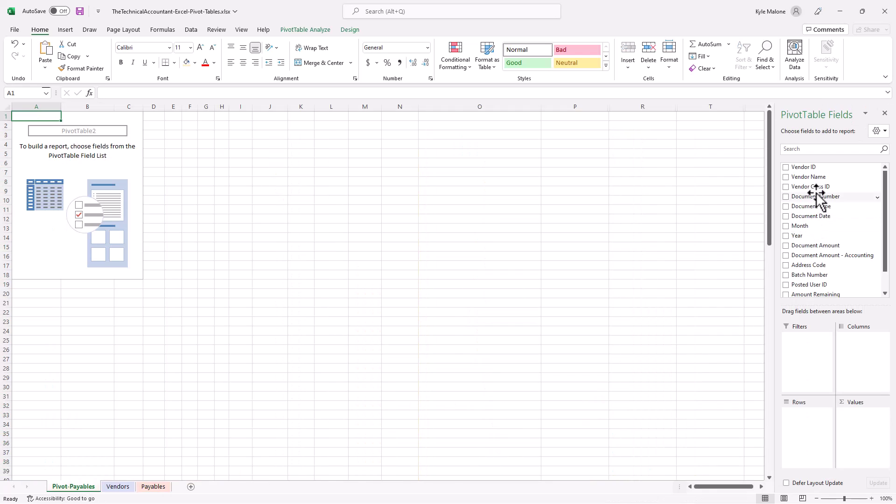
drag(804, 168, 794, 418)
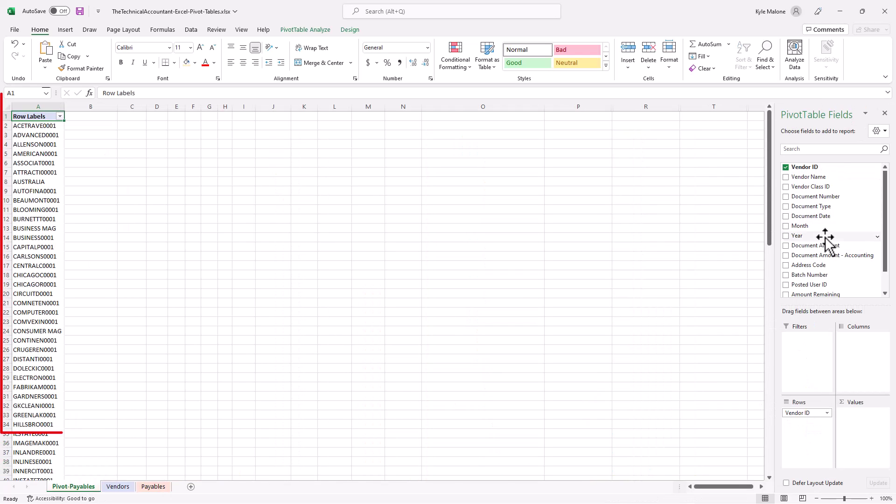
drag(809, 231, 852, 365)
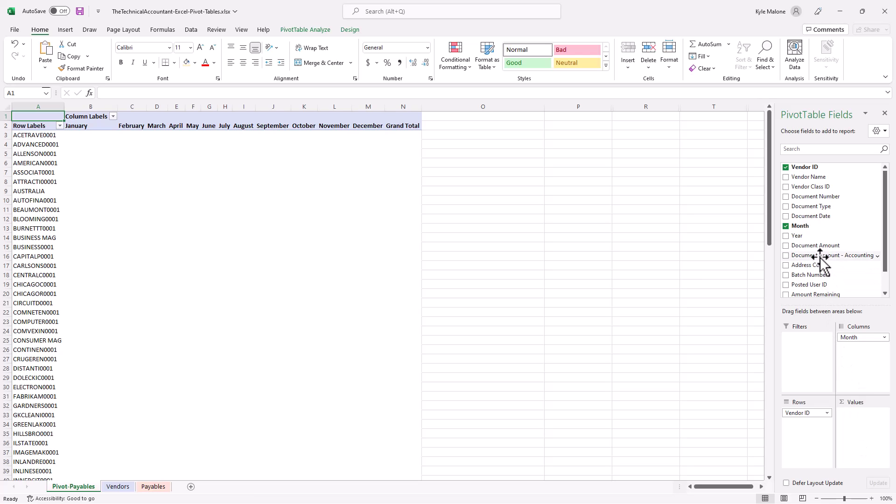
drag(820, 255, 861, 425)
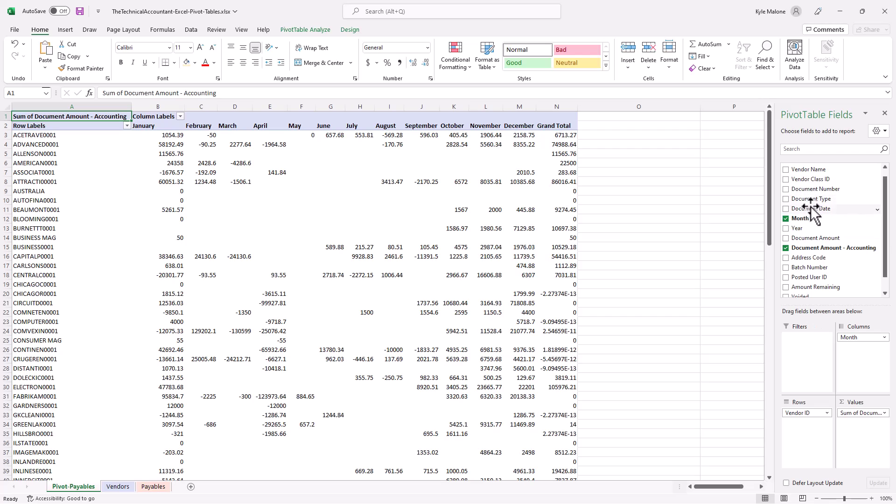
Step: Add Document Type, Year and Voided as report filters
drag(815, 204, 809, 348)
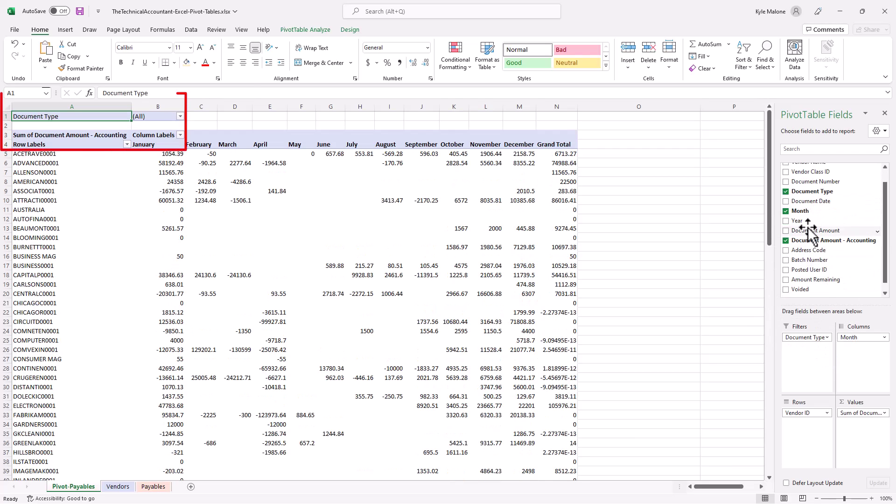
drag(802, 221, 801, 352)
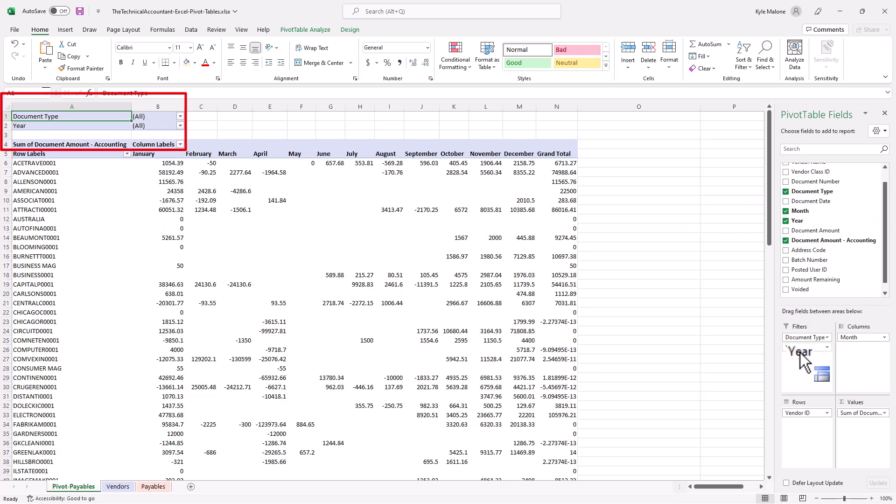
drag(823, 293, 810, 359)
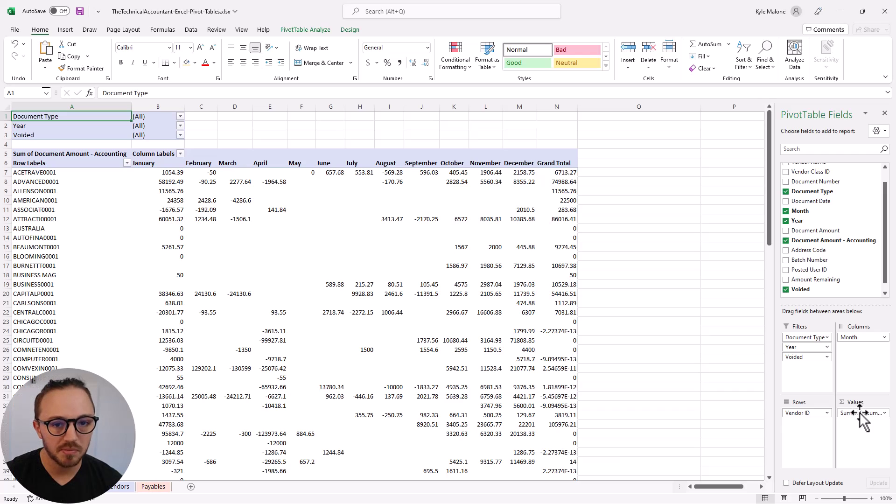
Step: On the Payables sheet, check the Document Amount and Amount Remaining column totals
click(154, 489)
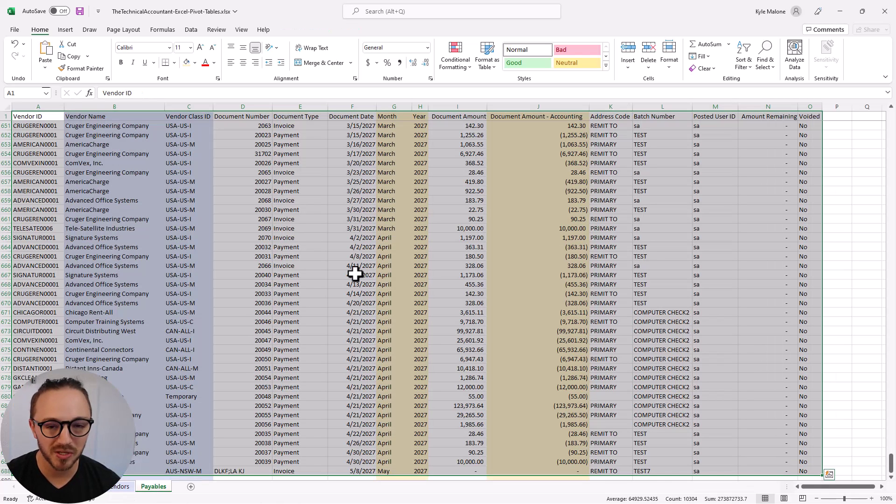
click(431, 181)
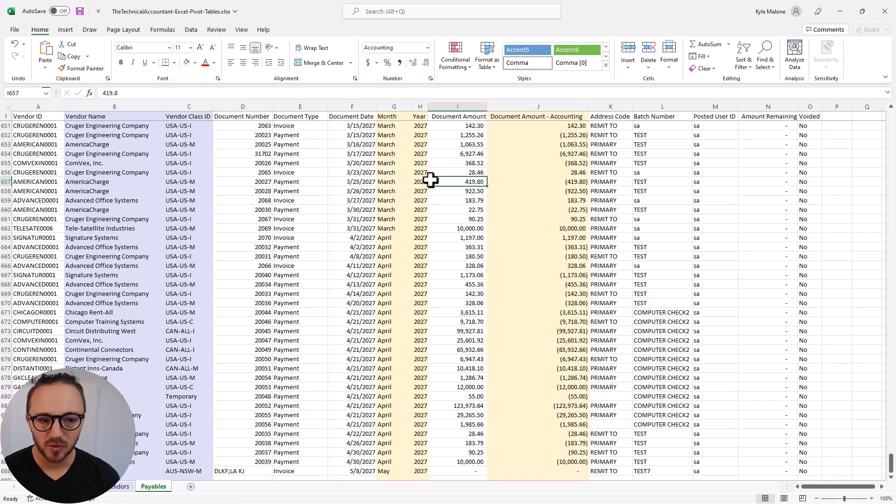
click(452, 107)
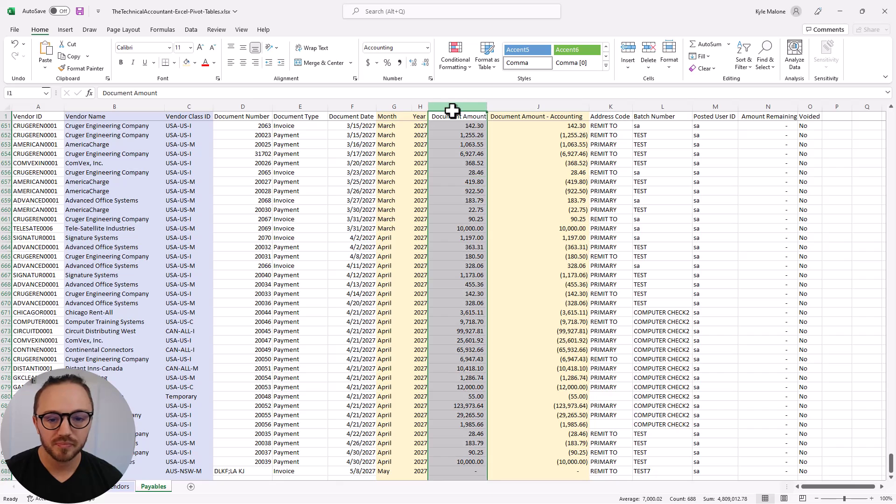
click(759, 106)
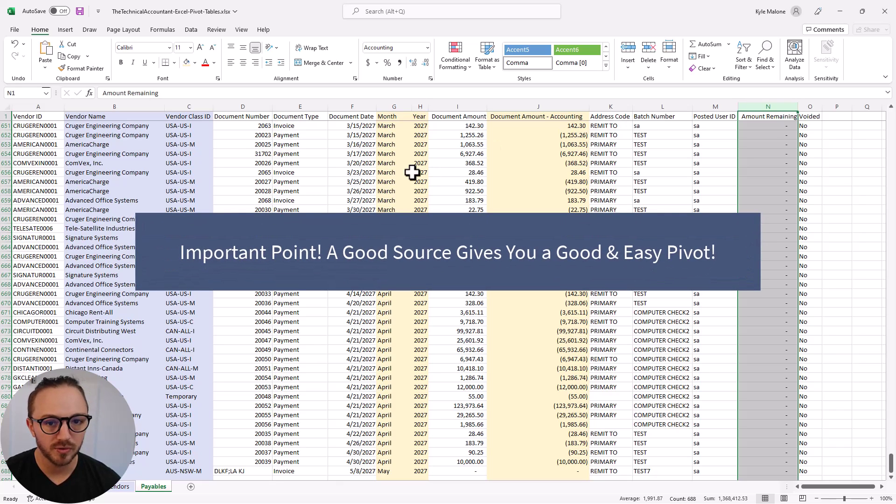
Step: Inspect the accounting amount, Month and Year formulas against the Document Date values
click(511, 152)
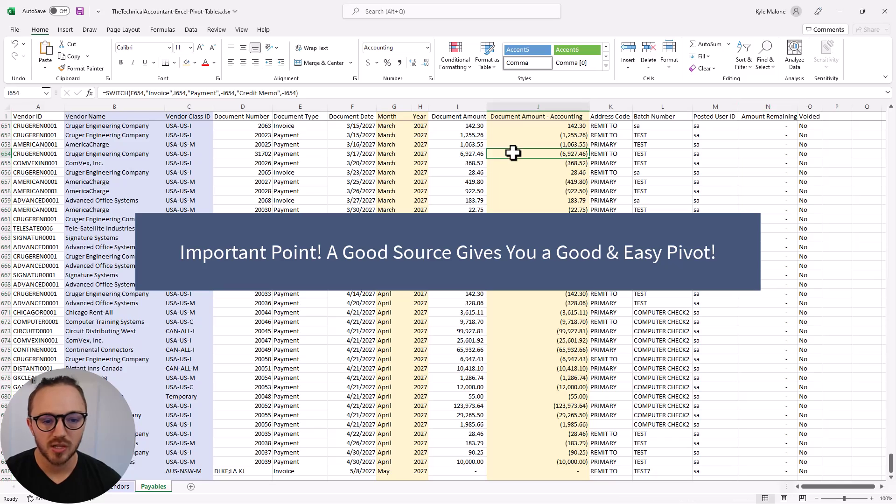
click(382, 163)
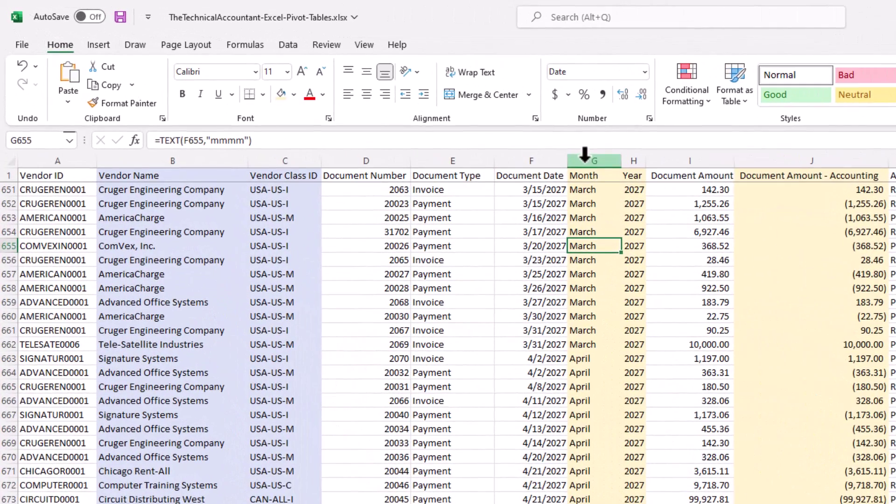
click(604, 203)
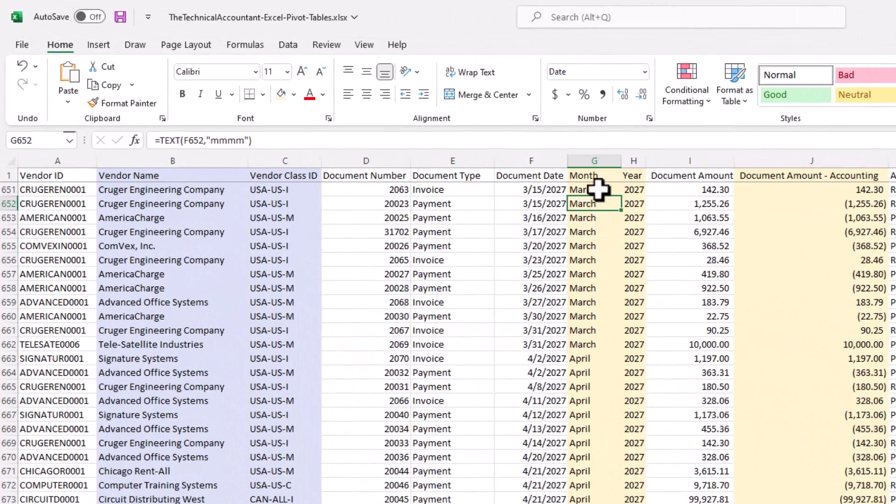
click(599, 189)
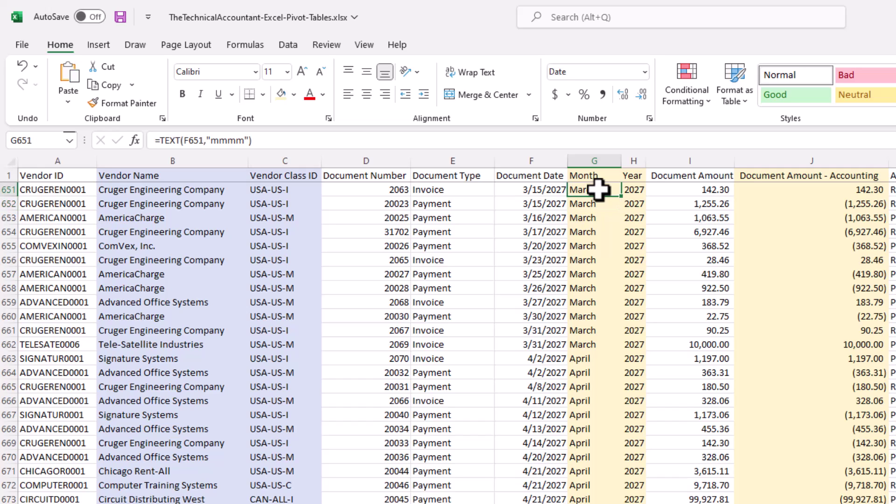
click(634, 189)
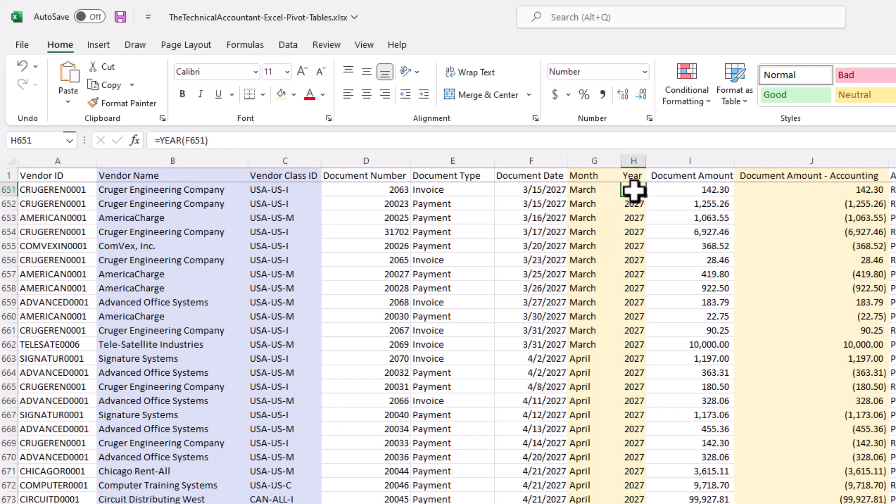
click(560, 191)
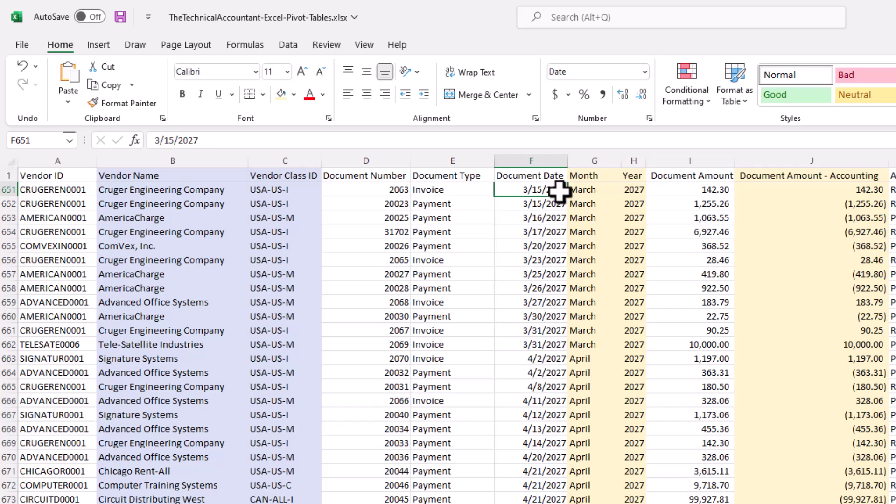
click(771, 188)
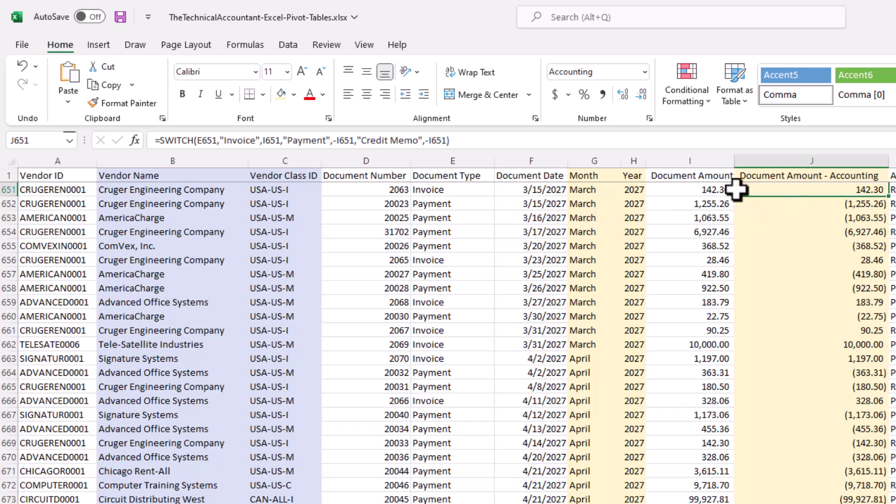
Step: Compare the SWITCH accounting amounts for Payment and Credit Memo rows, then return to the pivot
click(446, 185)
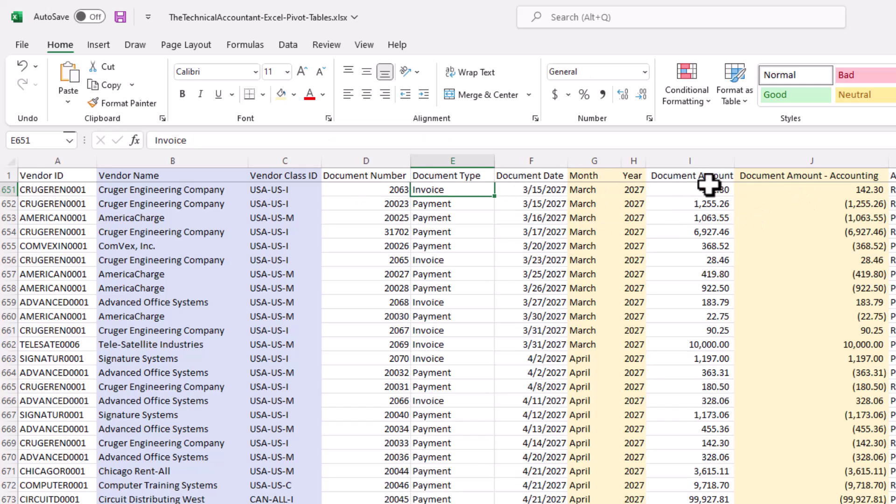
click(749, 186)
click(466, 204)
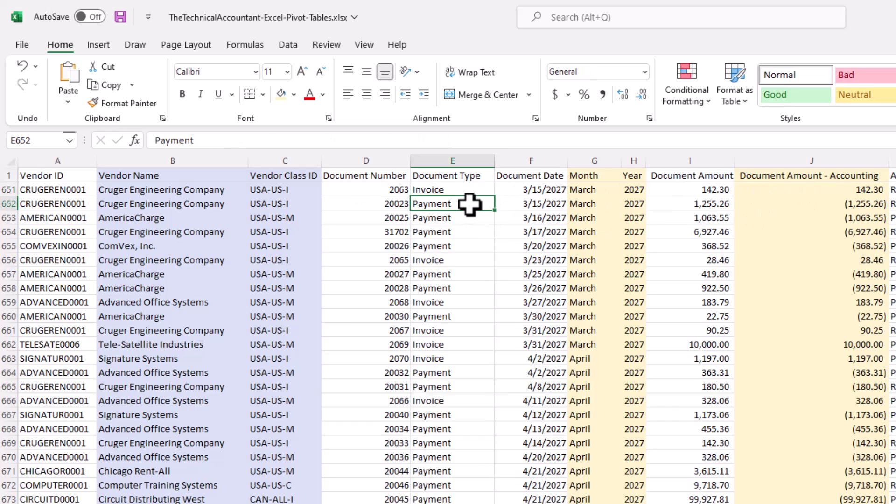
click(795, 205)
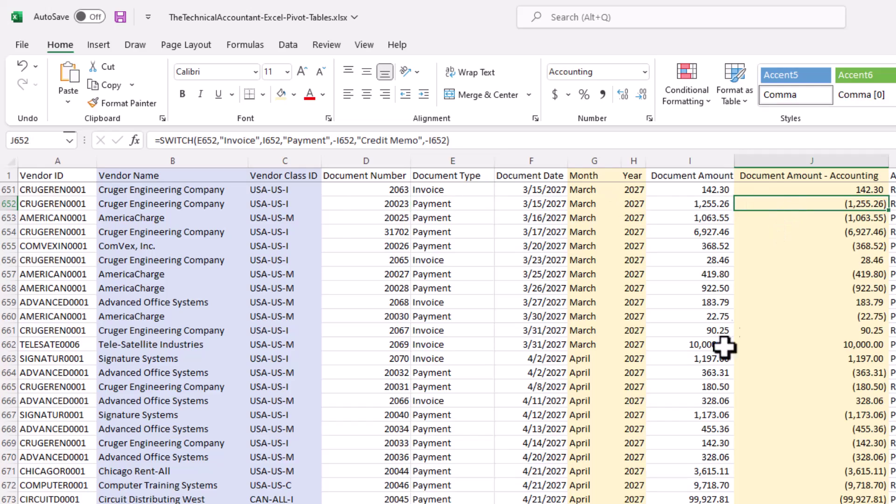
scroll(724, 346, up, 20)
scroll(725, 346, up, 3)
scroll(722, 343, up, 7)
scroll(721, 344, up, 8)
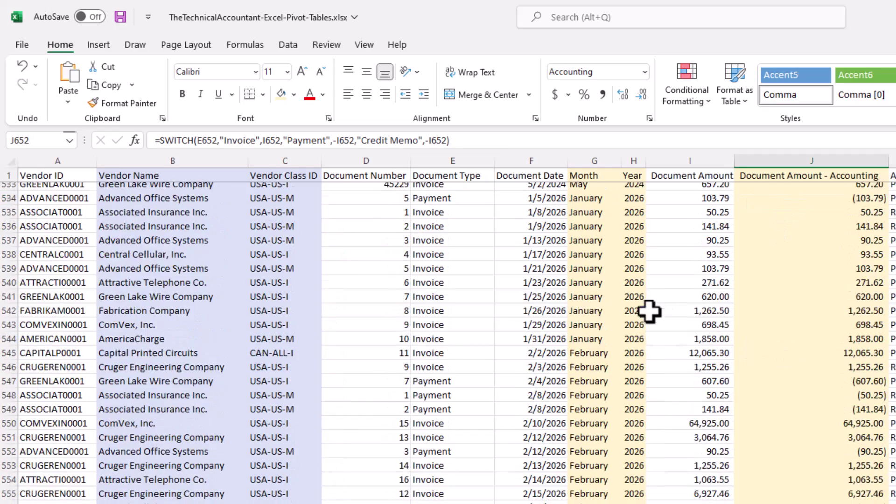
scroll(651, 310, up, 14)
scroll(473, 378, up, 14)
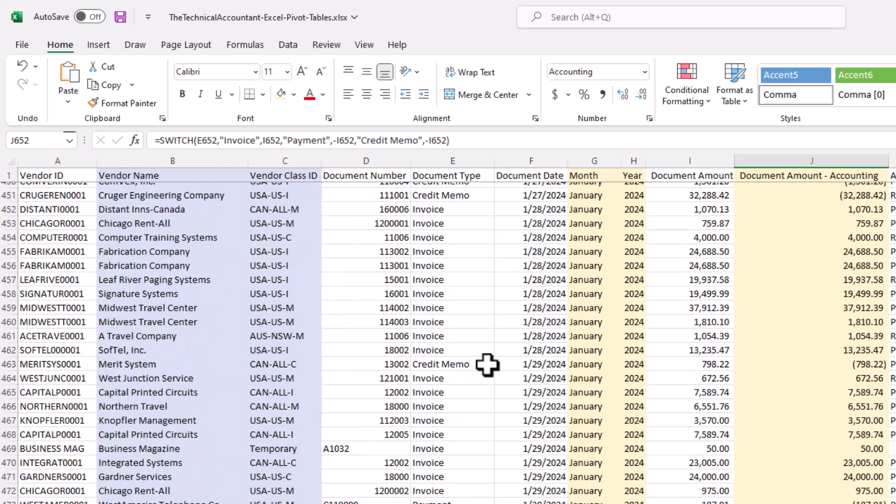
click(468, 363)
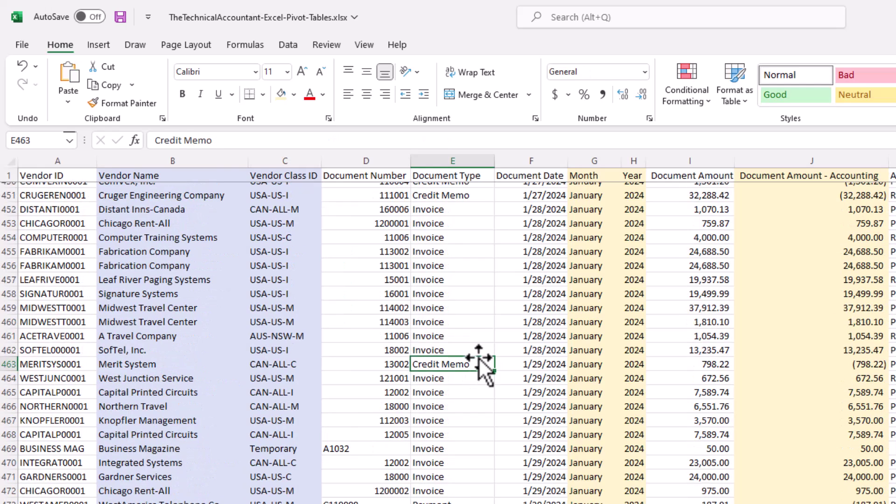
click(829, 366)
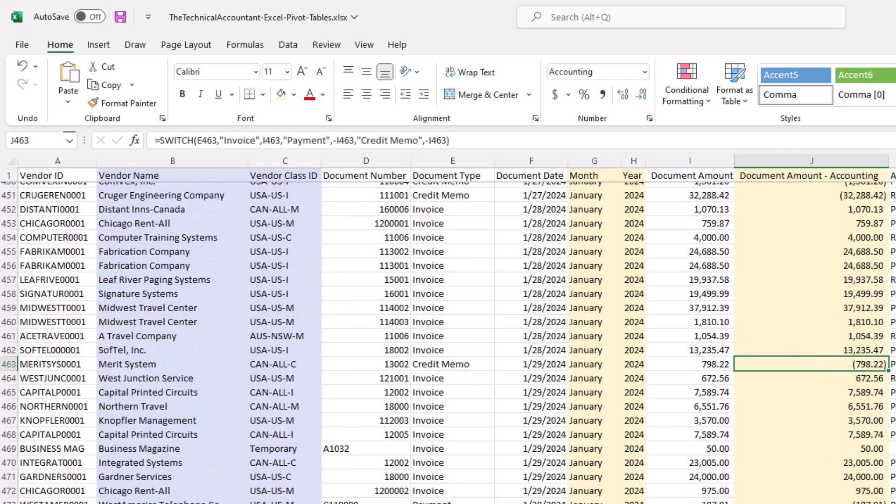
key(ctrl+Page_Up)
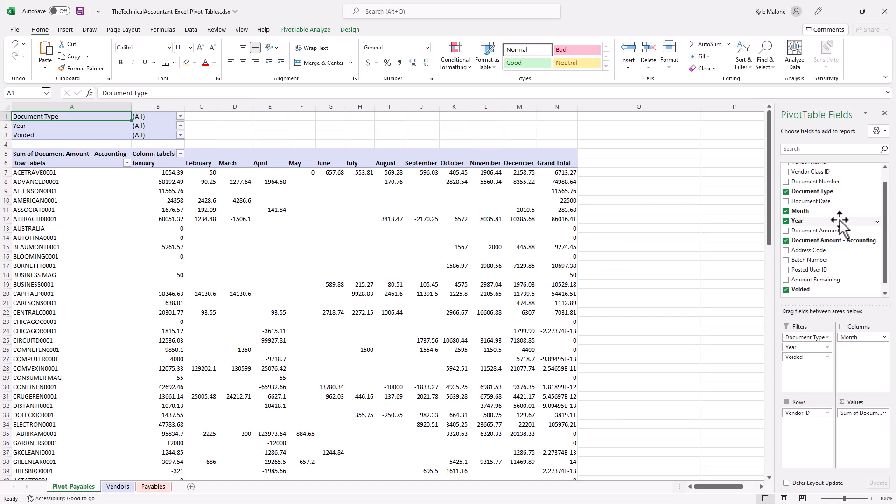
Step: Add Vendor Class ID to Rows and replace Vendor ID with Vendor Name nested beneath it
drag(811, 172, 794, 415)
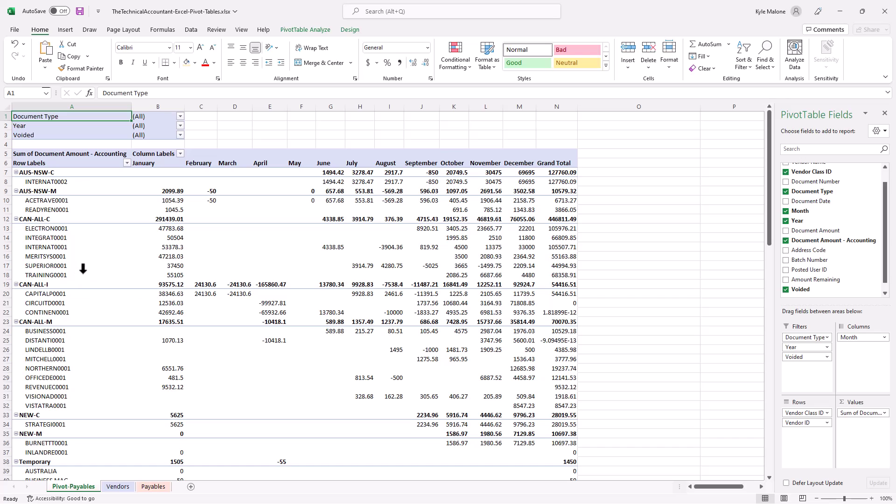
click(66, 244)
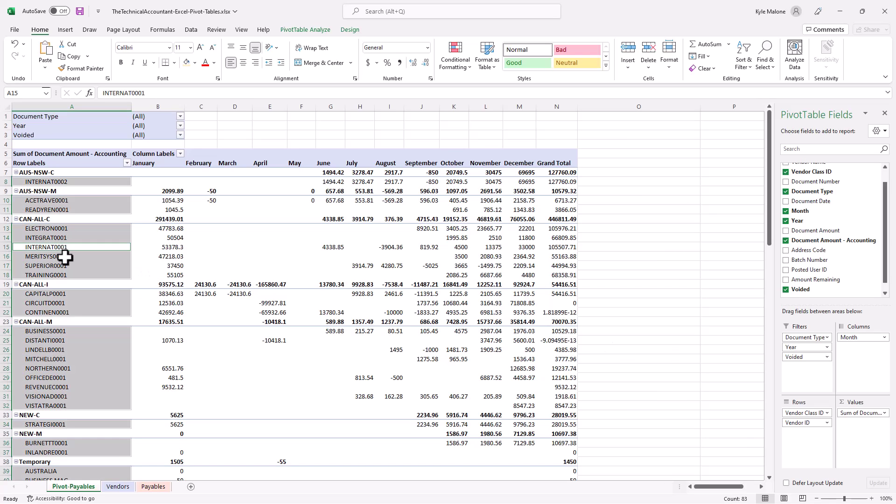
click(65, 258)
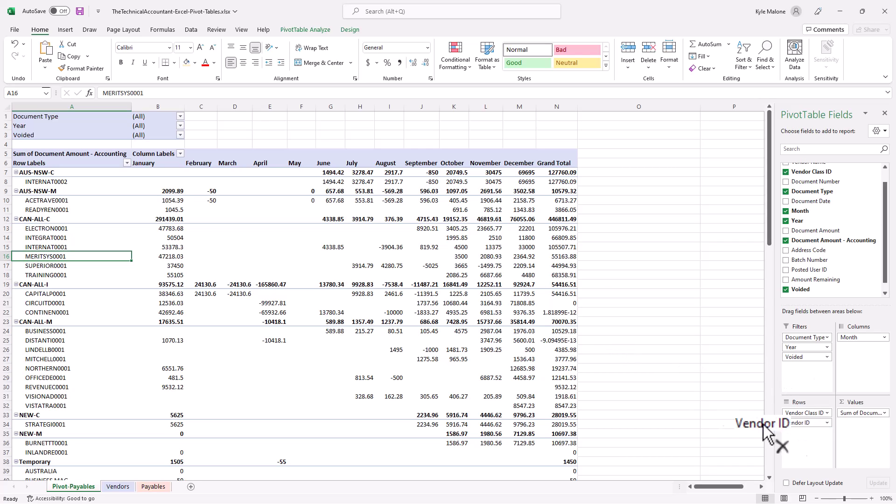
drag(800, 421, 684, 406)
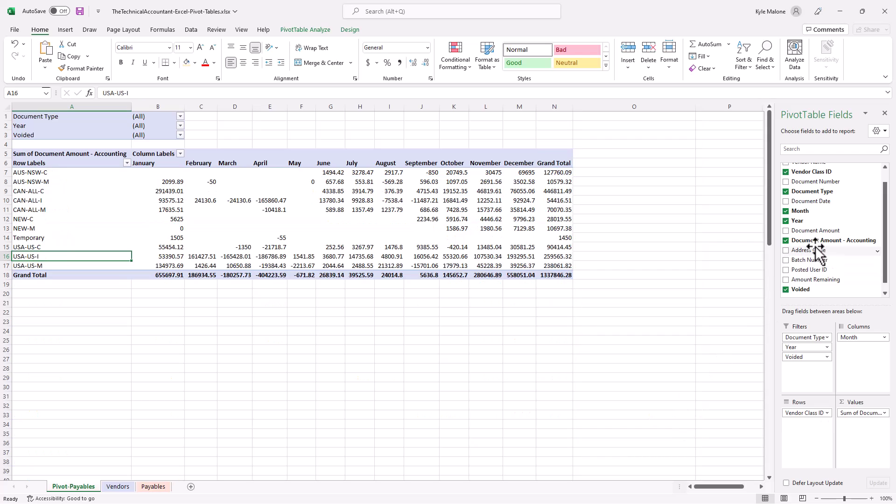
scroll(813, 211, up, 1)
drag(809, 176, 802, 438)
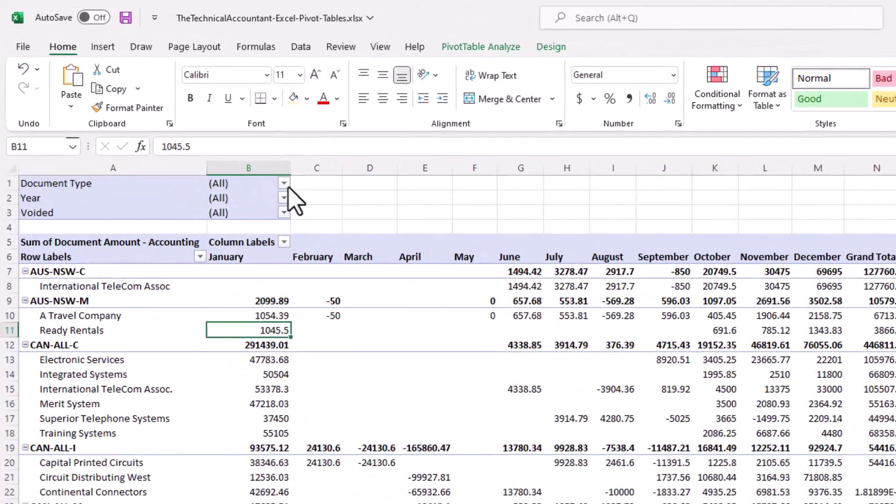
Step: Filter Document Type to Payment only
click(179, 117)
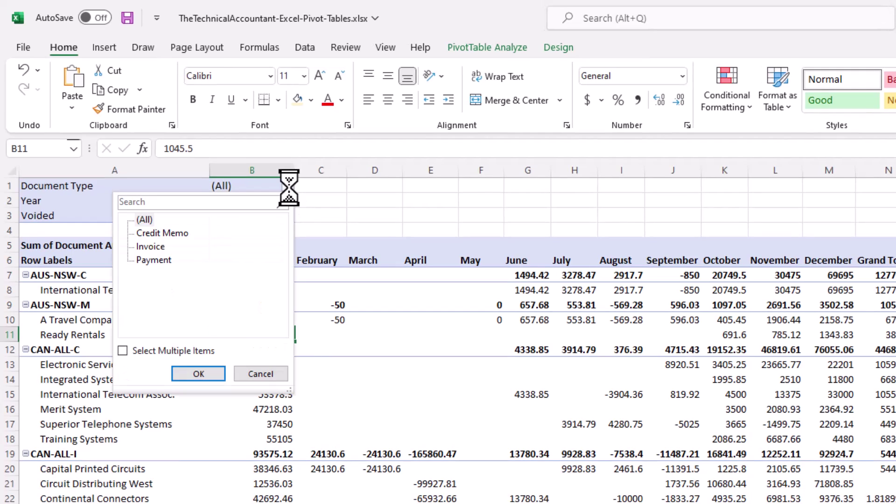
click(145, 354)
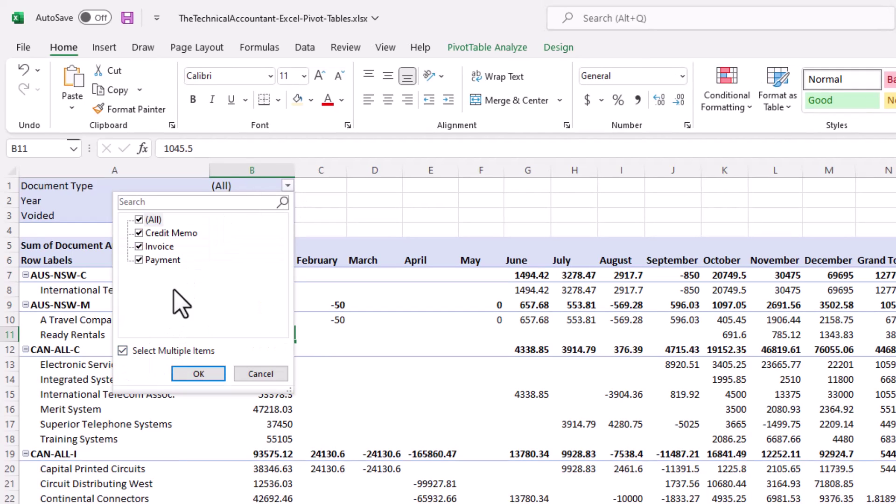
click(139, 247)
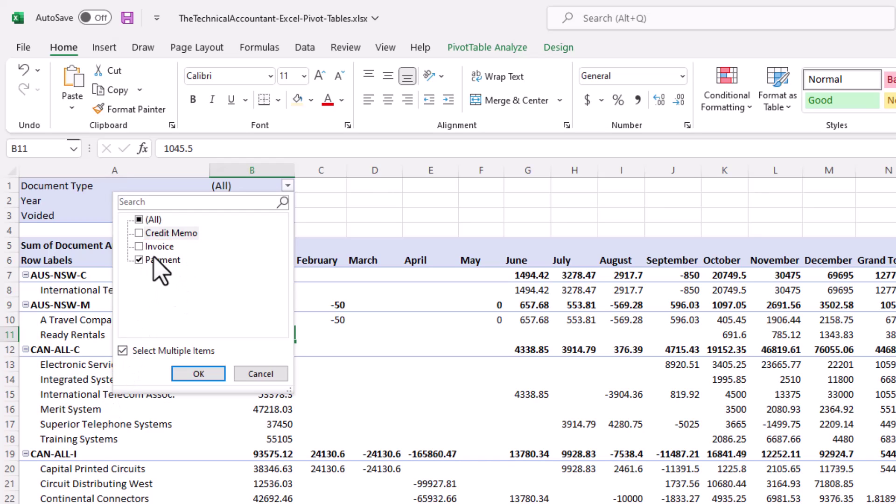
click(200, 374)
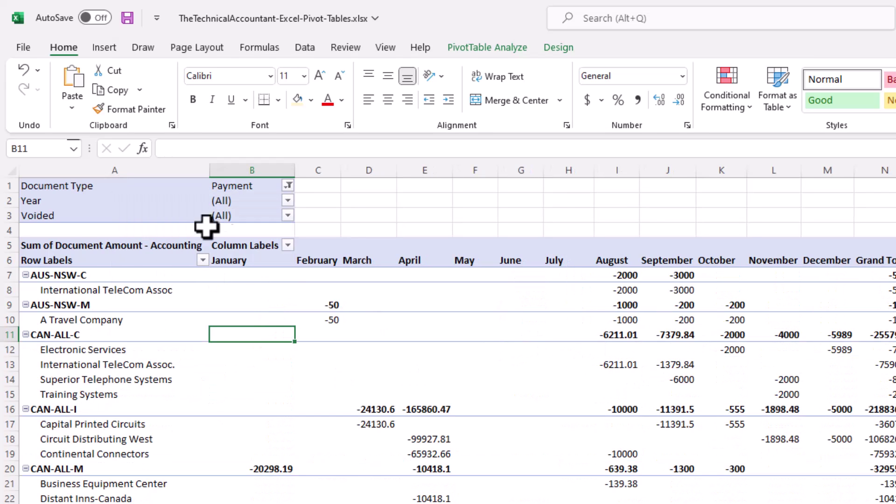
Step: Filter Year to 2023
click(288, 202)
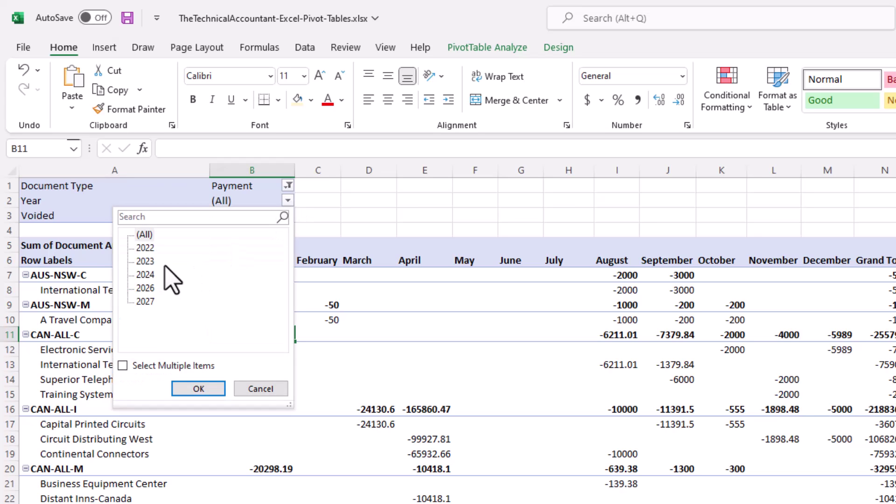
click(146, 261)
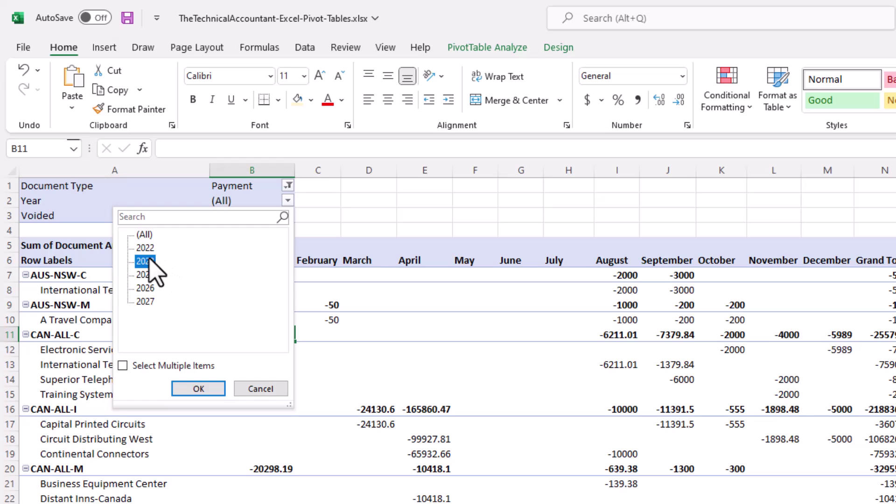
click(198, 390)
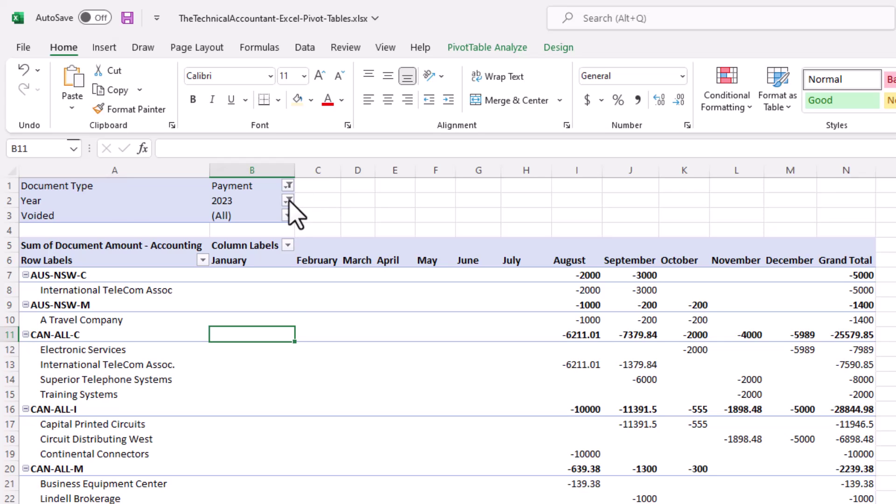
Step: Filter Voided to No
click(287, 215)
click(142, 263)
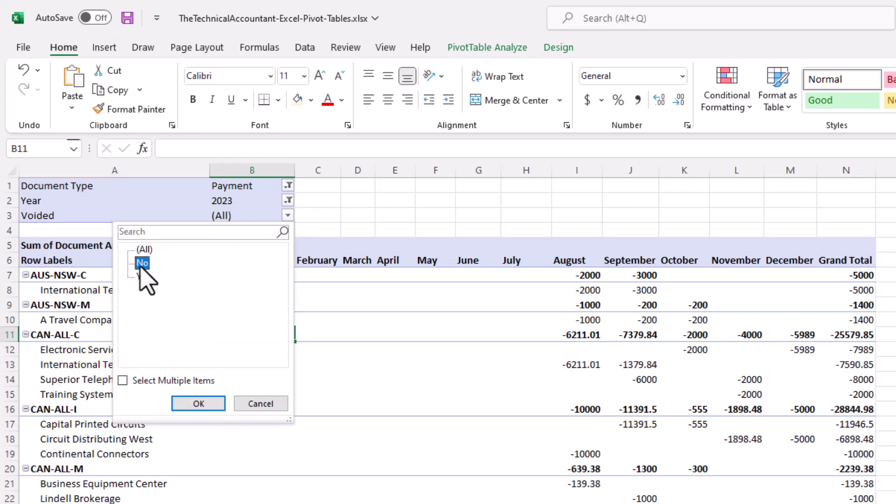
click(199, 405)
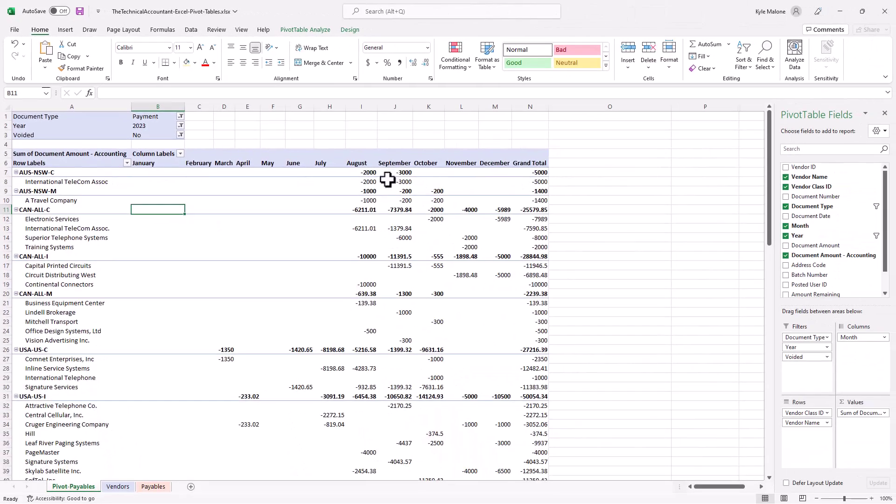
scroll(435, 245, down, 2)
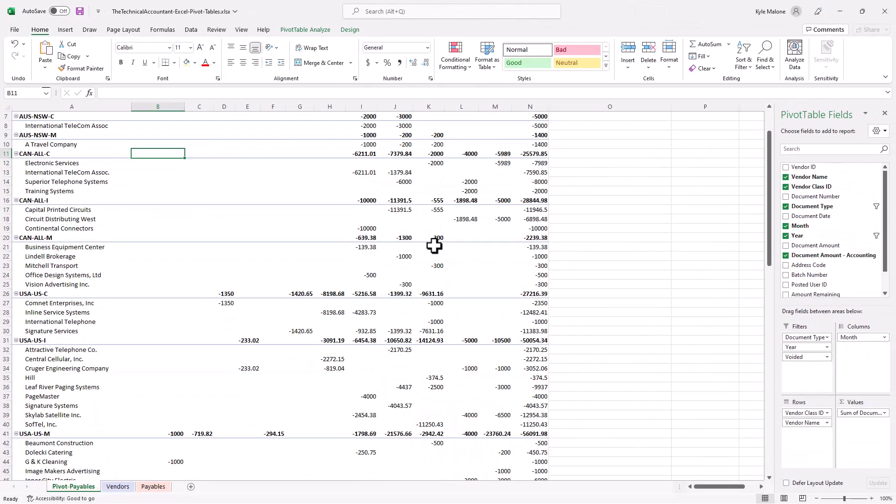
scroll(533, 287, up, 1)
scroll(536, 286, up, 1)
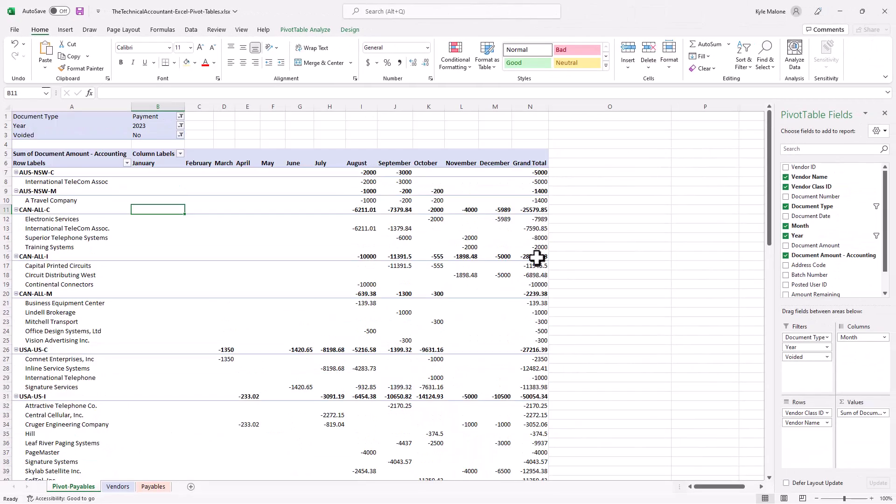
Step: Format the Sum of Document Amount values as Number with (1234.10)-style negatives
click(539, 184)
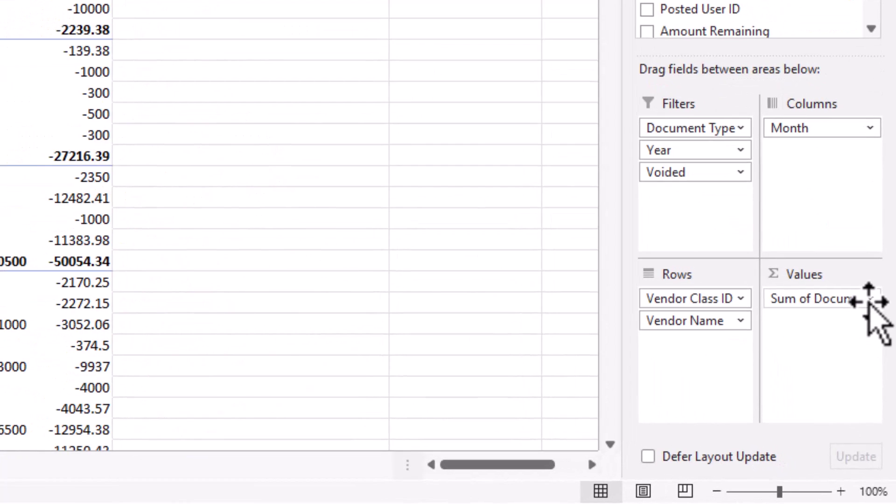
click(871, 299)
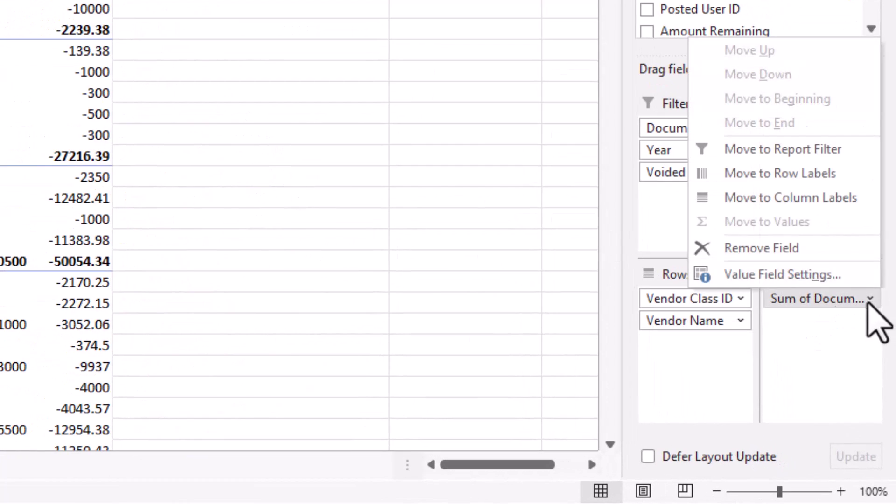
click(753, 282)
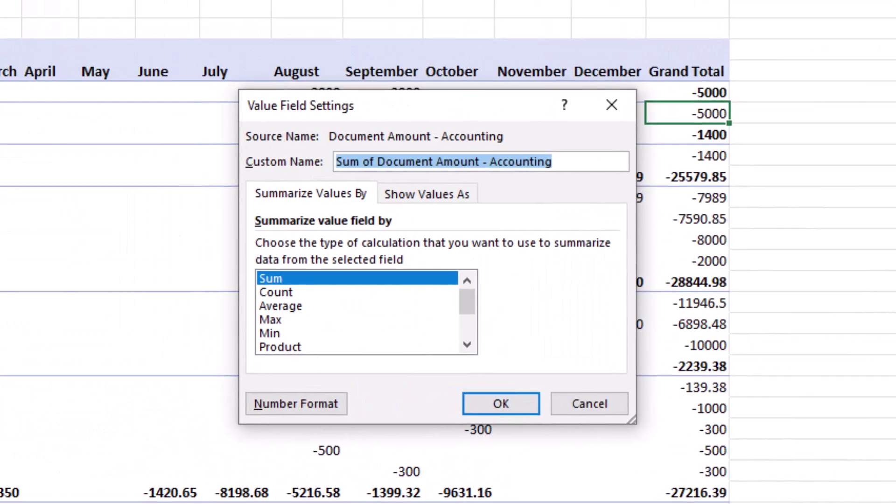
click(300, 406)
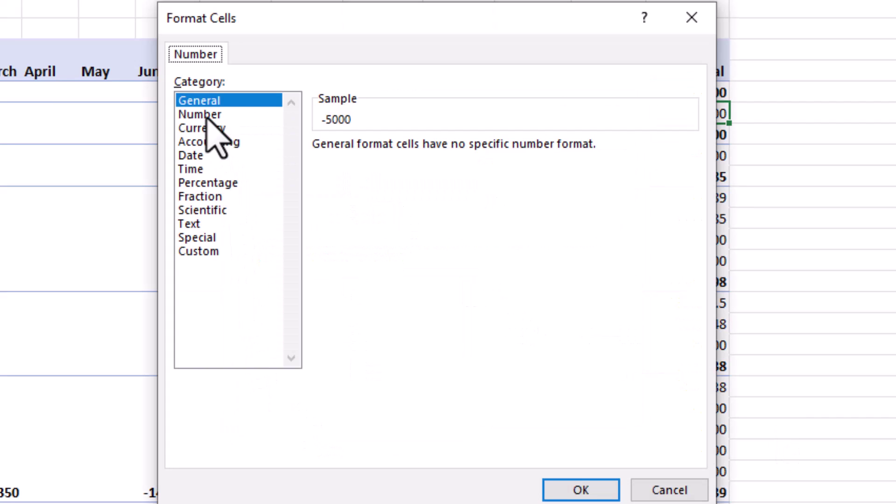
click(207, 116)
click(354, 242)
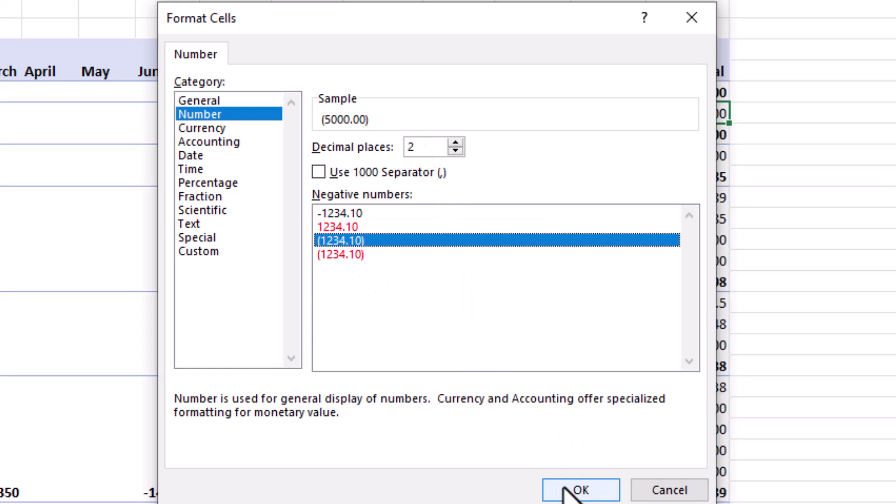
click(571, 488)
click(501, 403)
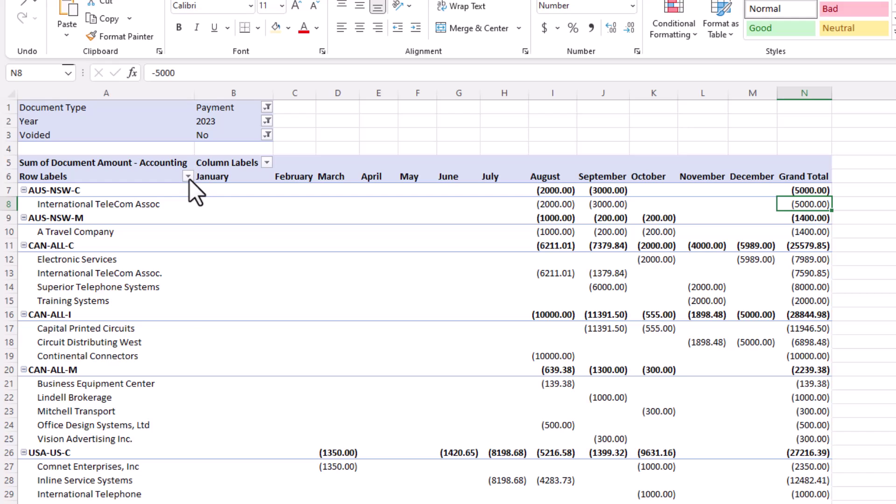
Step: Exclude the AUS-NSW-M and AUS-NSW-C vendor classes from the pivot rows
click(188, 177)
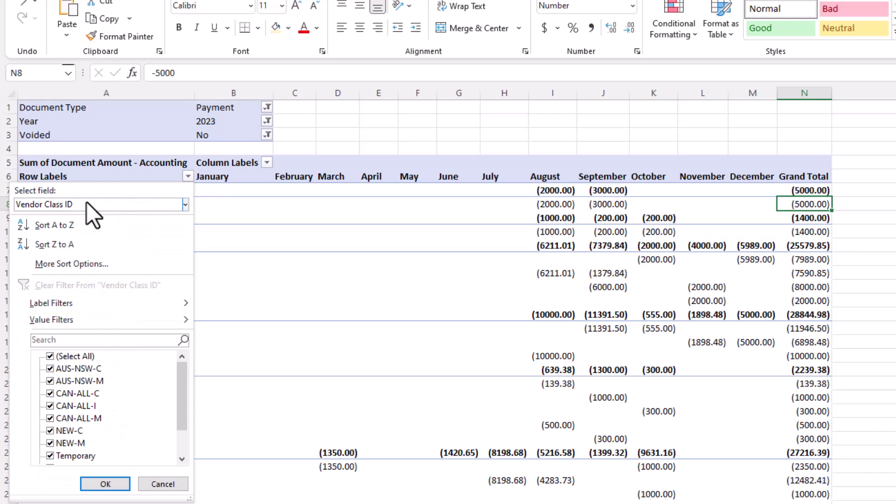
click(50, 381)
click(50, 369)
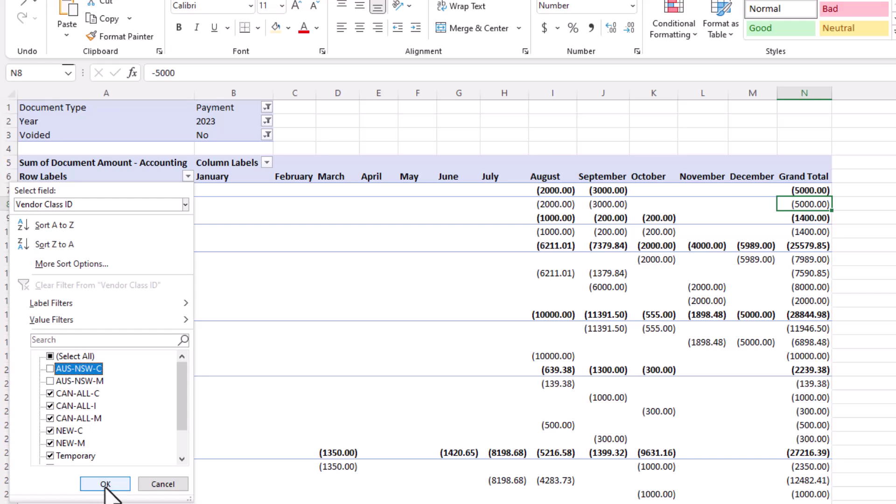
click(105, 485)
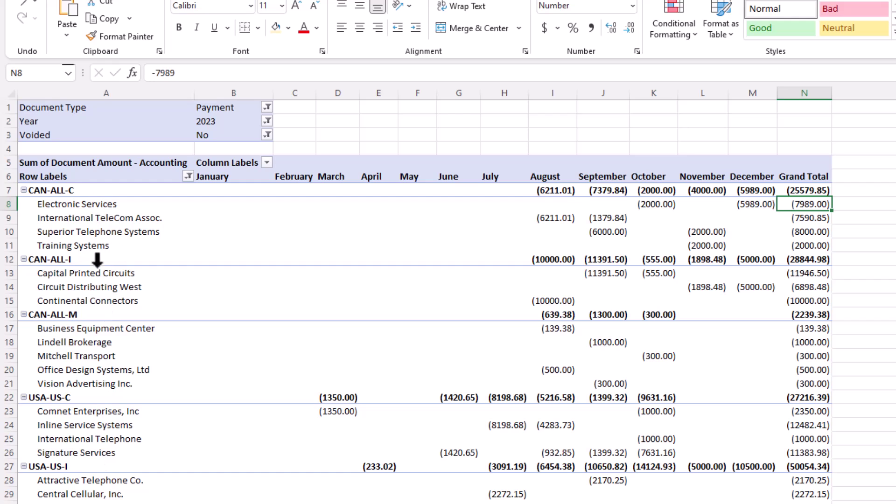
scroll(613, 415, down, 6)
scroll(708, 475, down, 2)
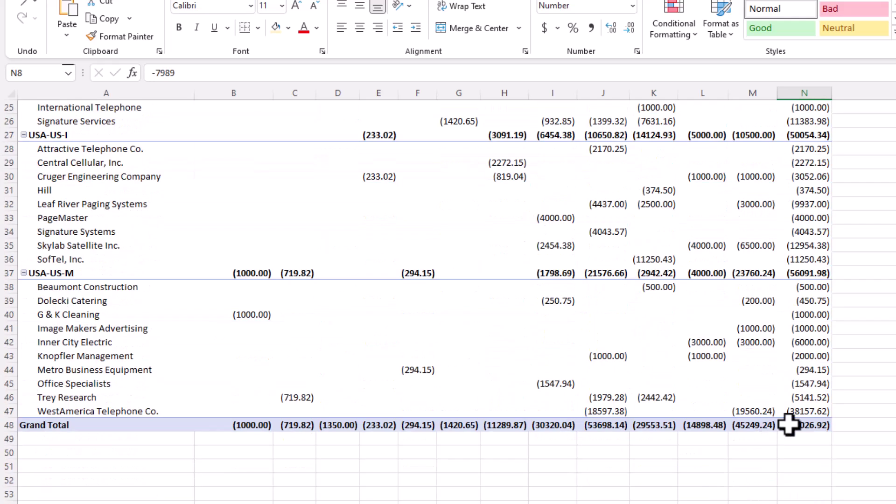
scroll(781, 380, up, 8)
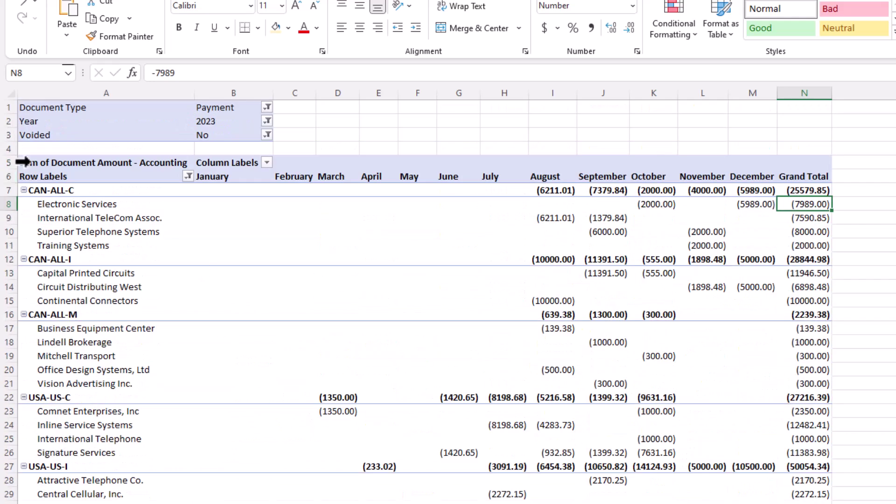
Step: Filter Vendor Name to exclude Chicago Rent-All and Consumer Magazine
click(188, 177)
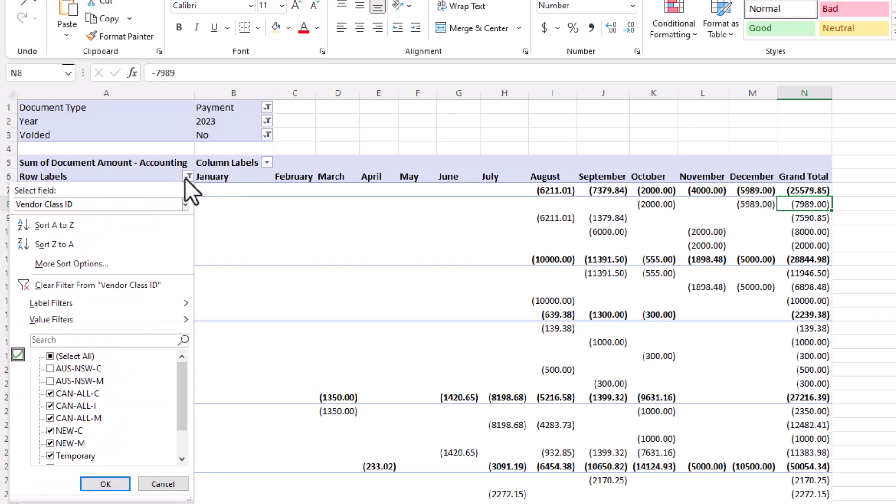
click(132, 208)
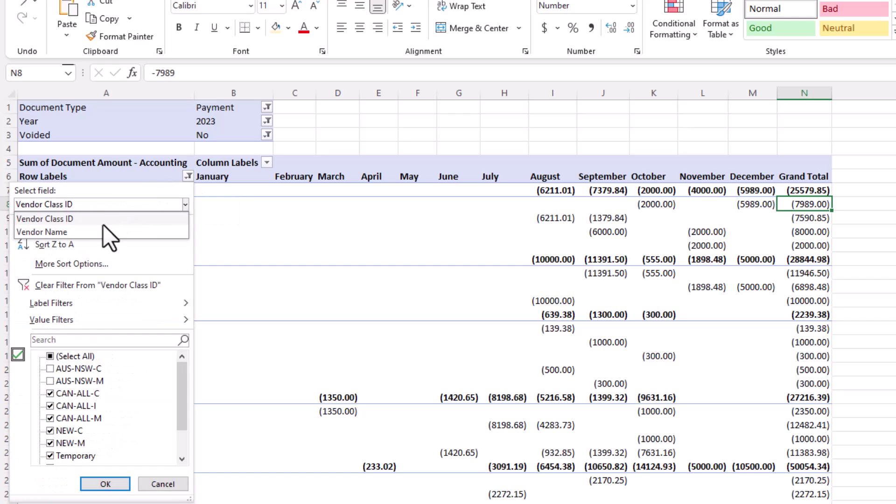
click(97, 236)
scroll(106, 408, down, 1)
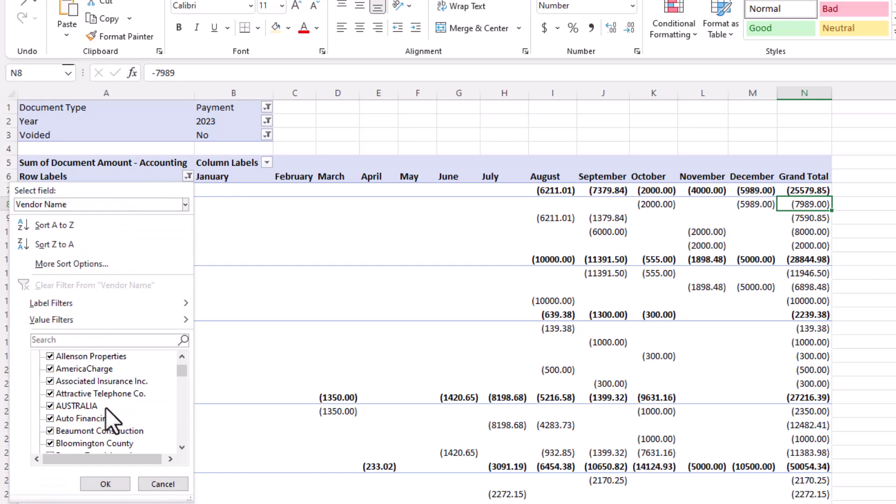
scroll(88, 405, down, 3)
scroll(85, 401, up, 1)
scroll(85, 402, up, 2)
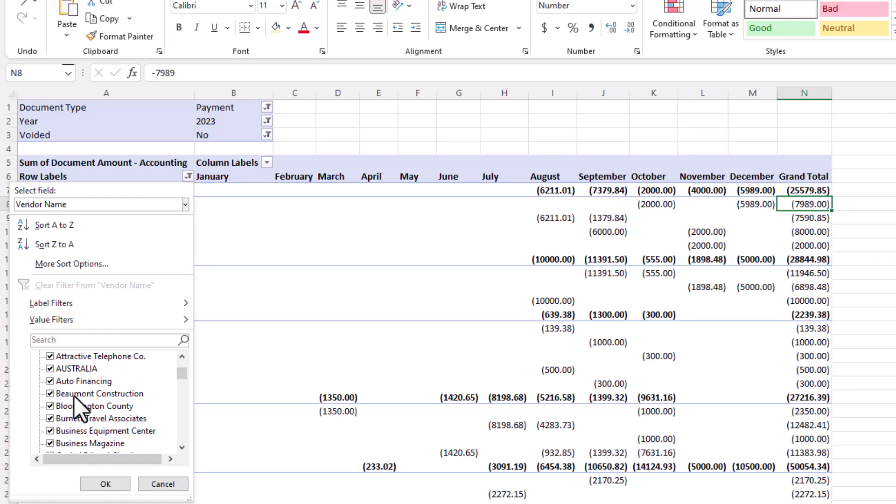
click(50, 368)
scroll(80, 379, down, 1)
scroll(77, 388, down, 2)
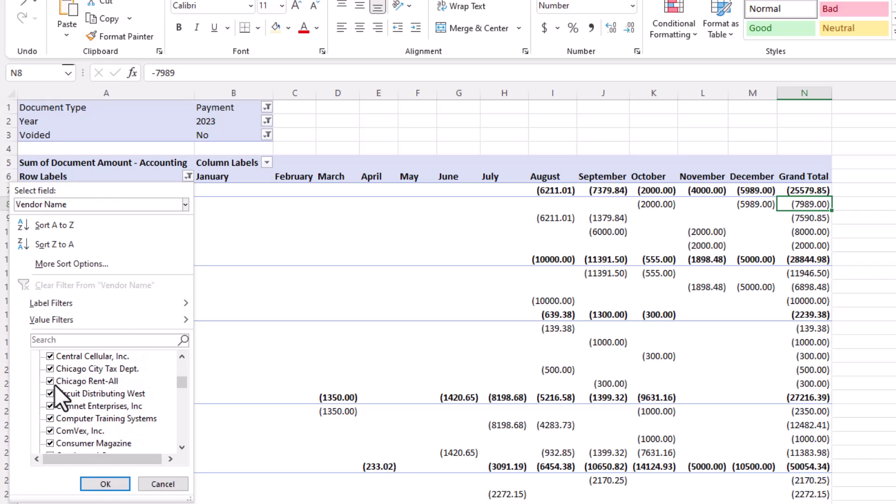
click(55, 384)
scroll(71, 396, down, 1)
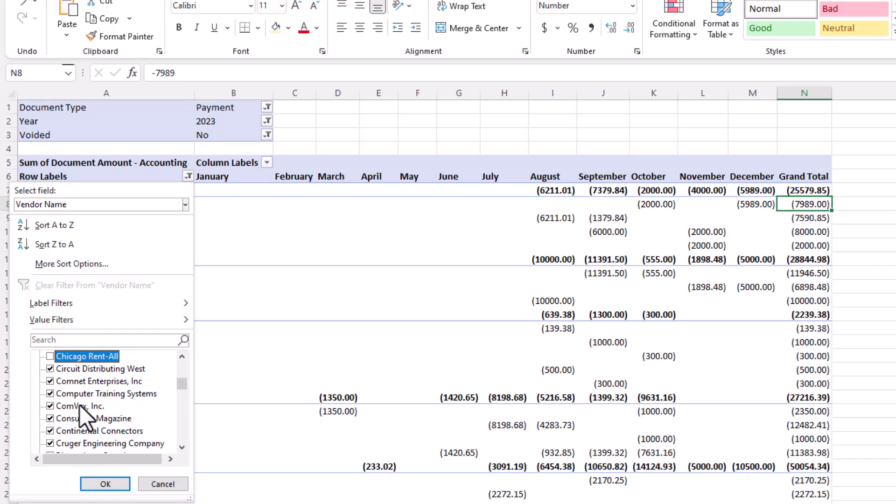
click(49, 419)
click(112, 486)
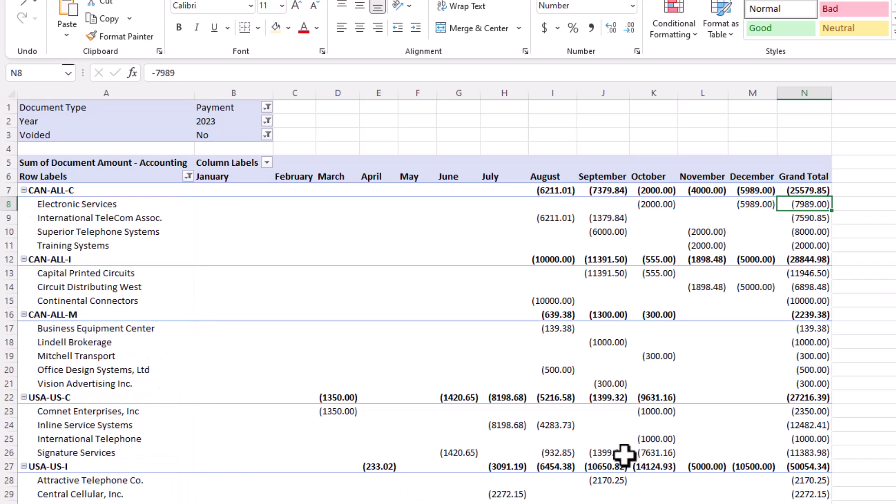
scroll(817, 451, down, 3)
scroll(817, 462, down, 3)
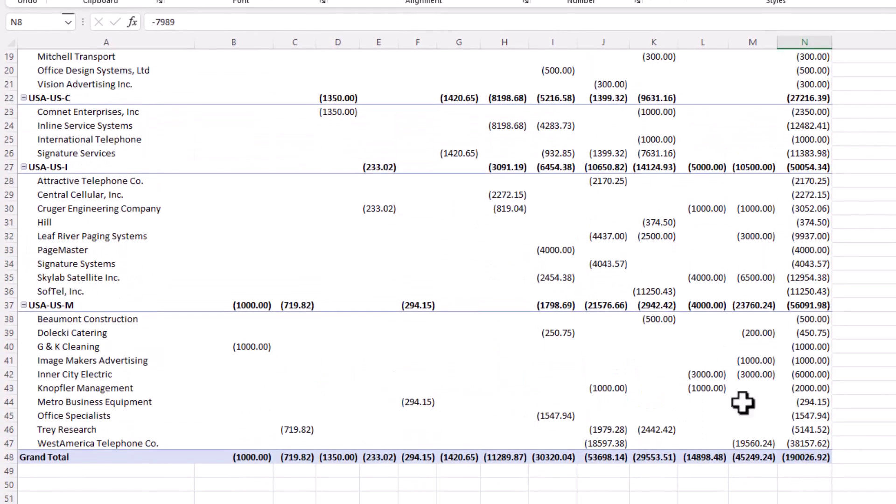
scroll(744, 402, up, 6)
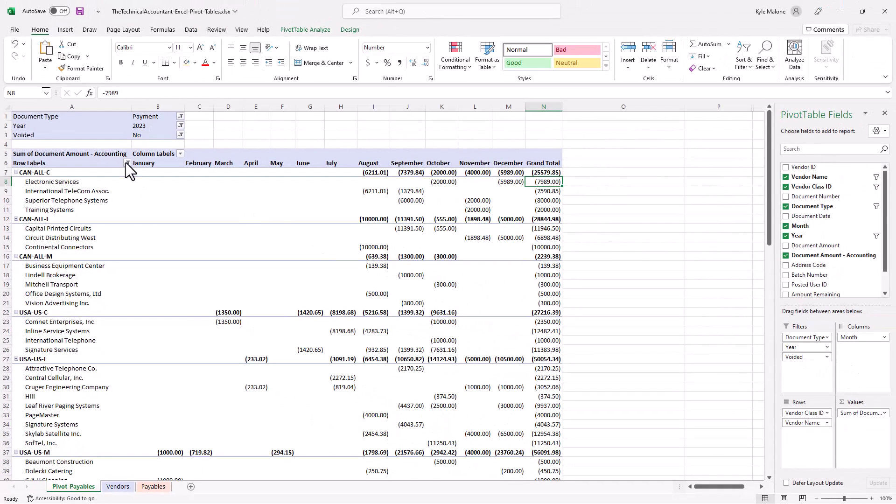
Step: Reopen the row label filter's field list and close it without changes
click(127, 163)
click(96, 183)
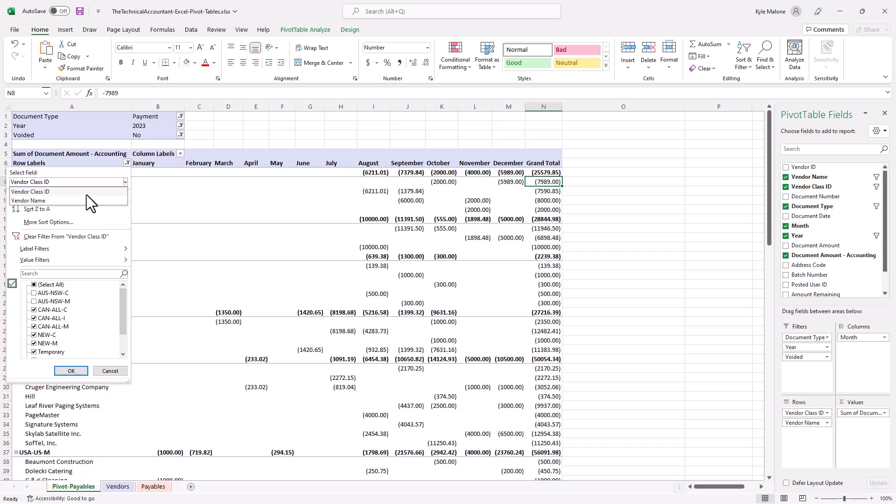
click(98, 157)
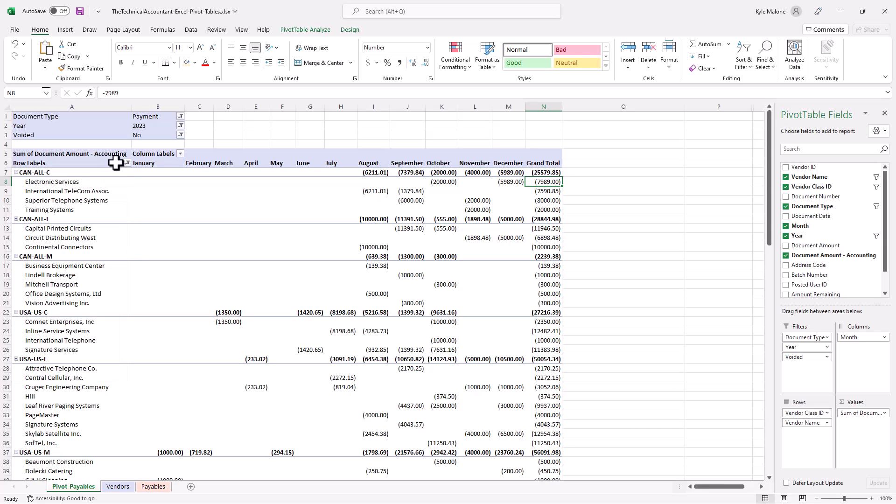
Step: Collapse the Vendor Name field so only vendor class totals show
click(256, 201)
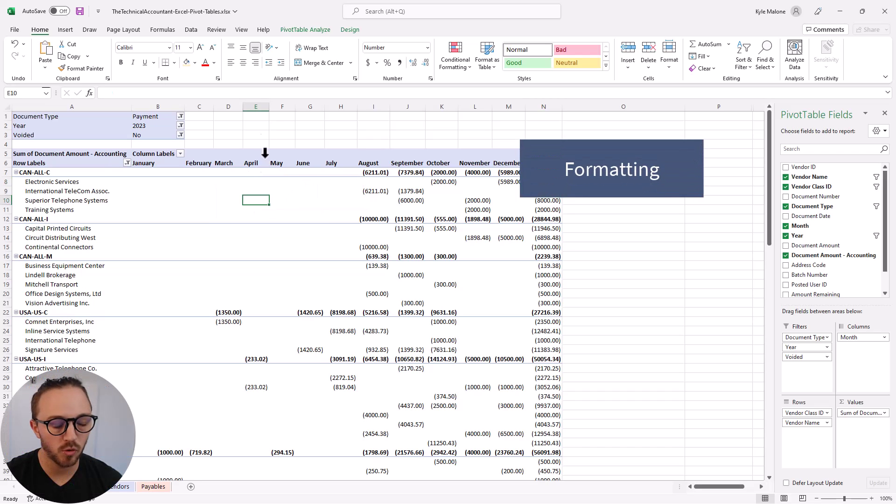
click(304, 30)
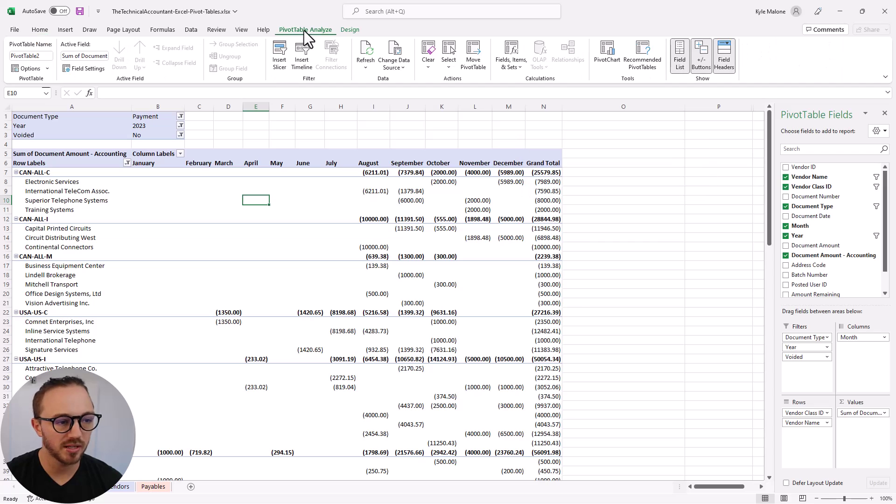
click(70, 198)
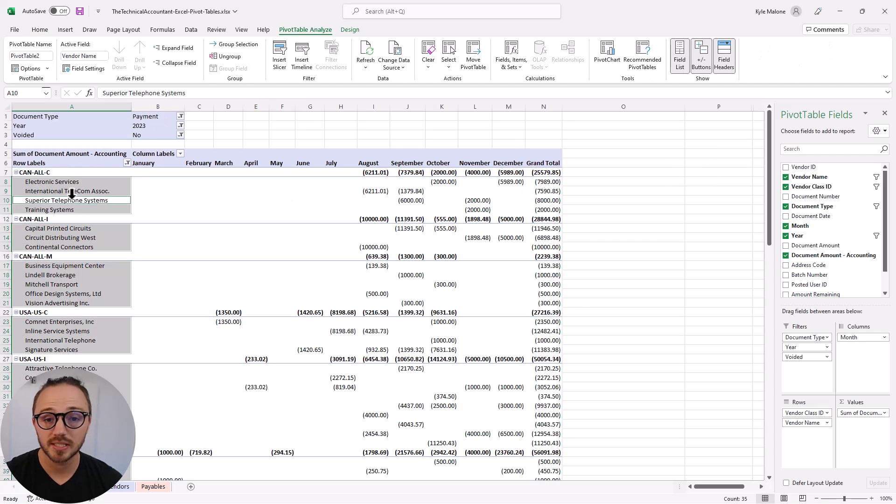
click(172, 64)
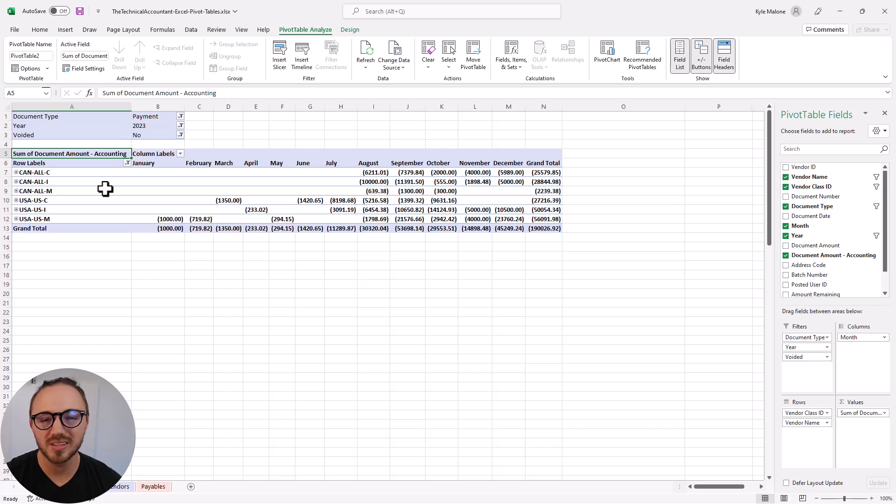
Step: Expand the vendor names again, then collapse back to the class totals
click(68, 176)
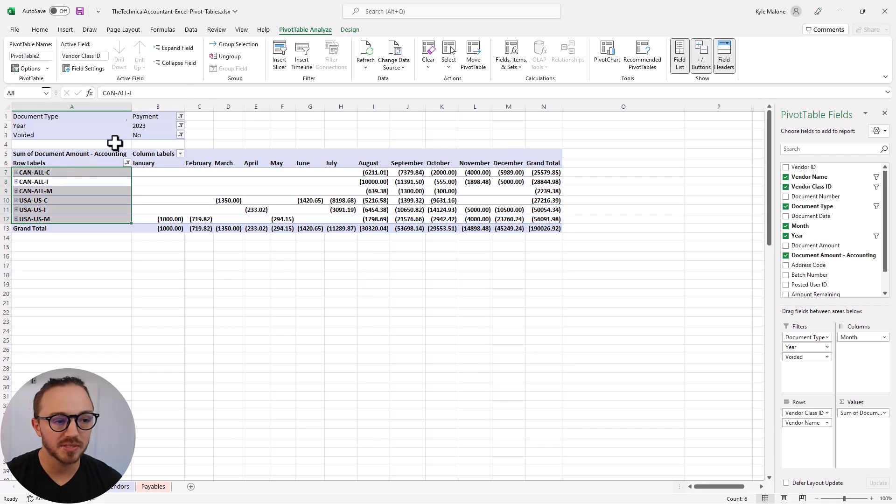
click(178, 49)
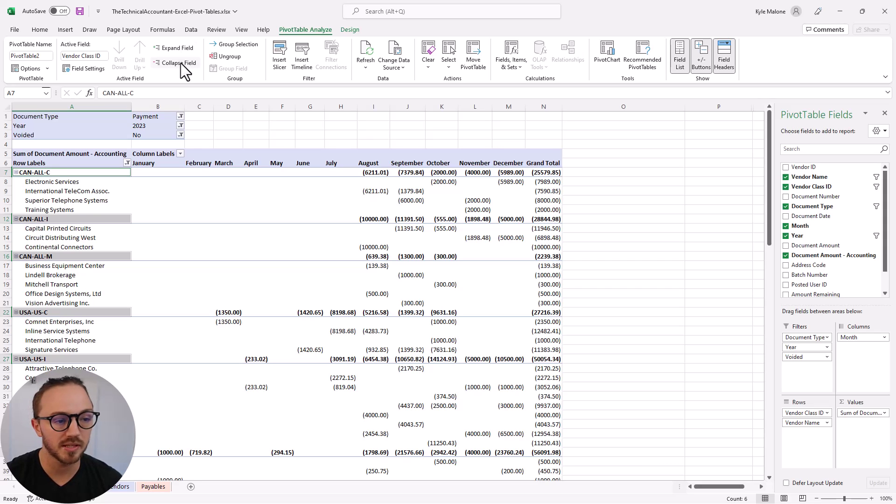
click(181, 64)
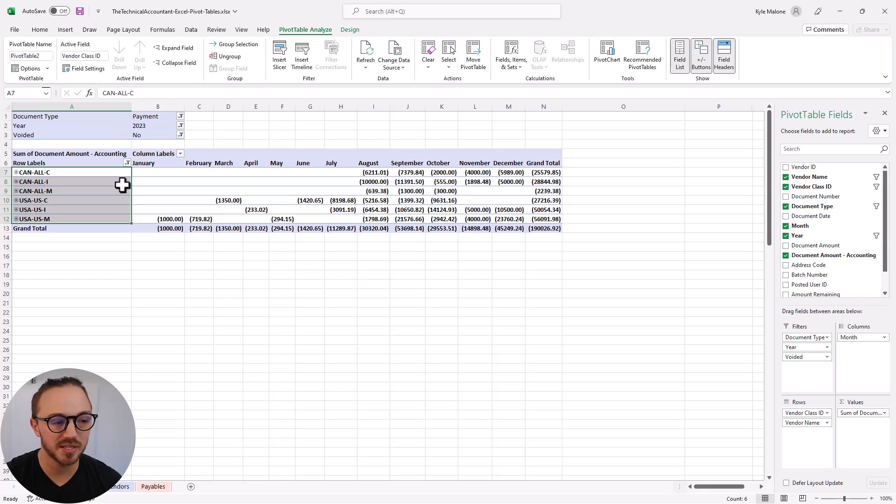
click(73, 192)
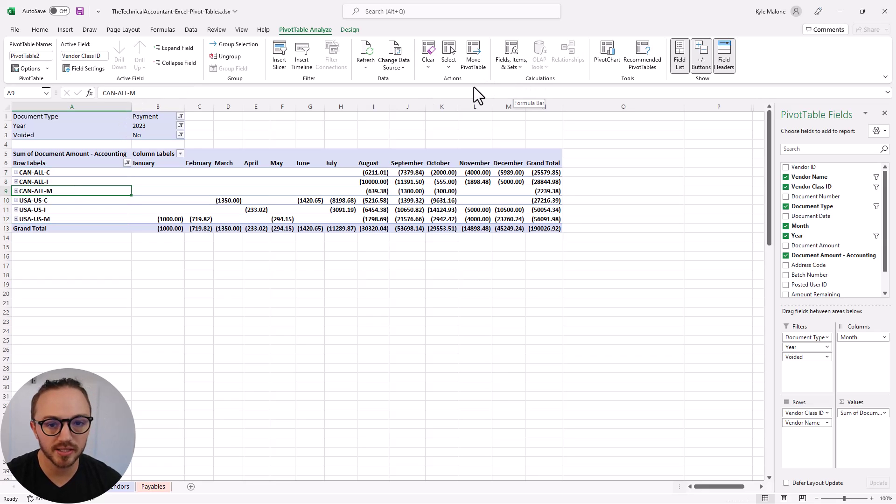
Step: Turn on Banded Rows, toggling Column and Row Headers off and back on
click(348, 30)
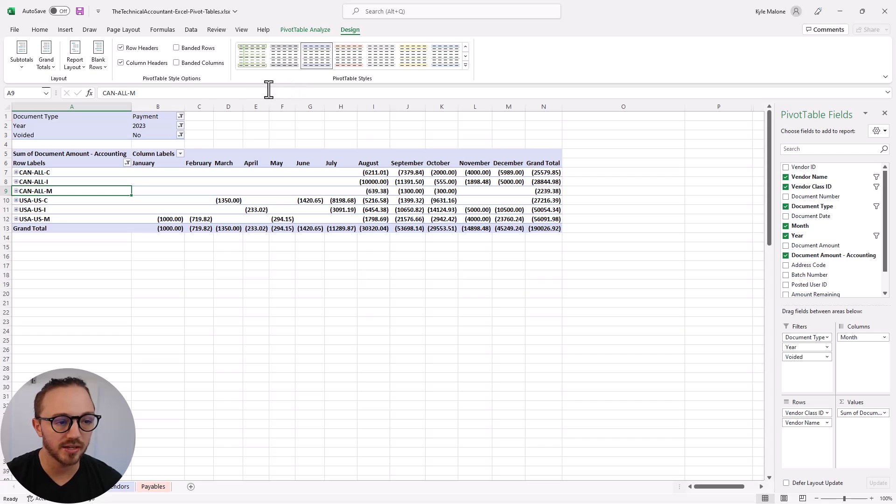
click(177, 47)
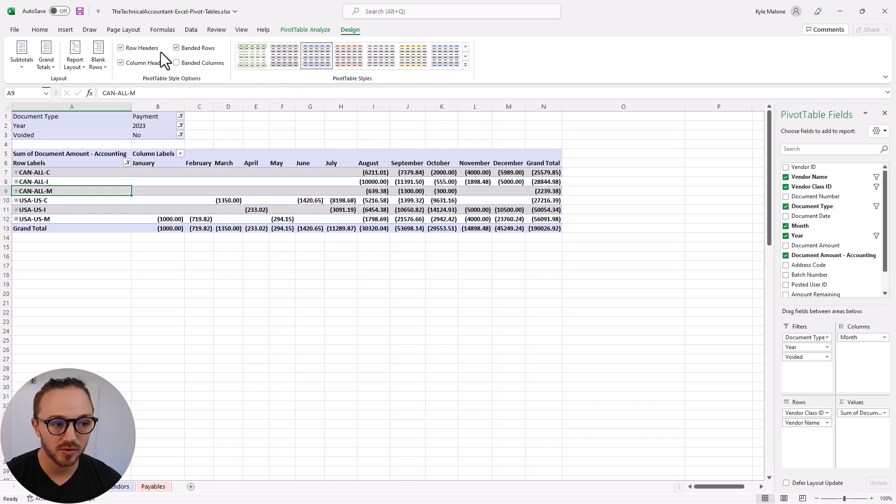
click(122, 63)
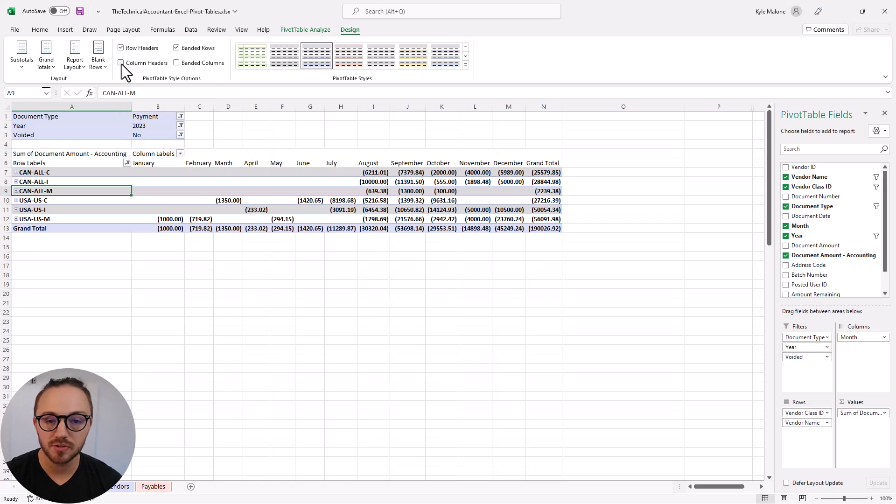
click(121, 63)
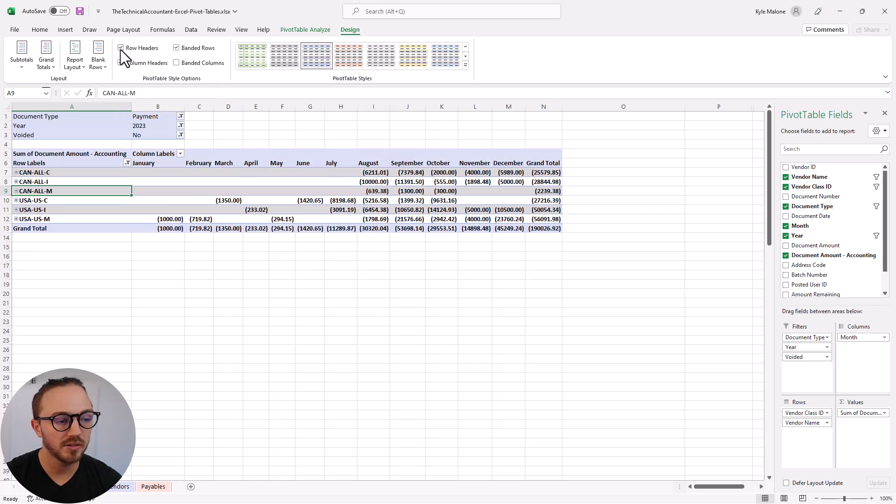
click(120, 48)
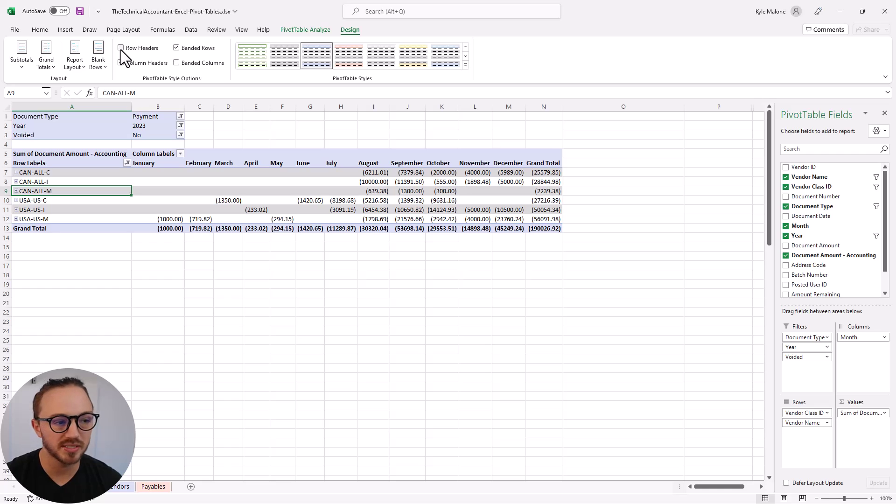
click(121, 48)
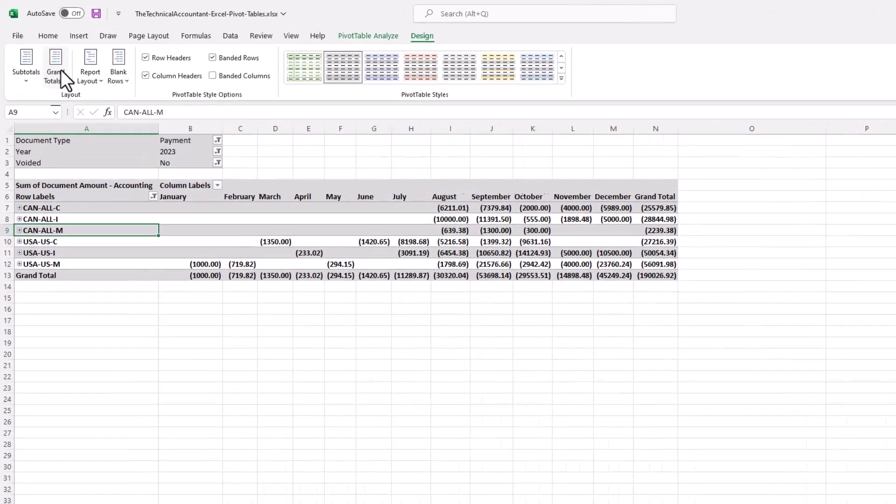
Step: Try the Grand Totals options, ending with totals on for both rows and columns, total (190,026.92)
click(46, 63)
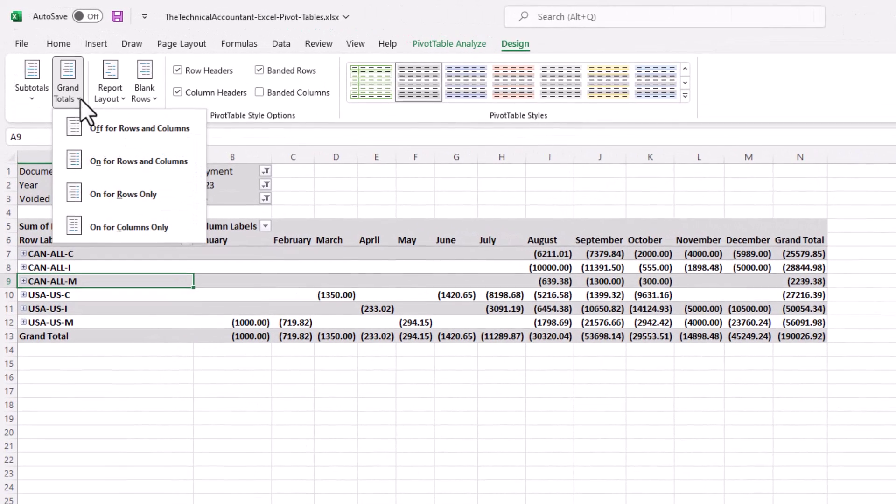
click(808, 263)
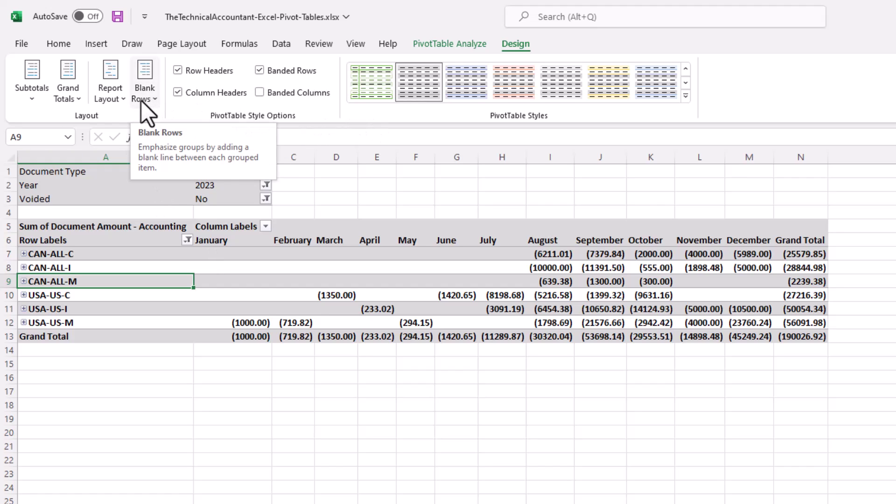
click(67, 96)
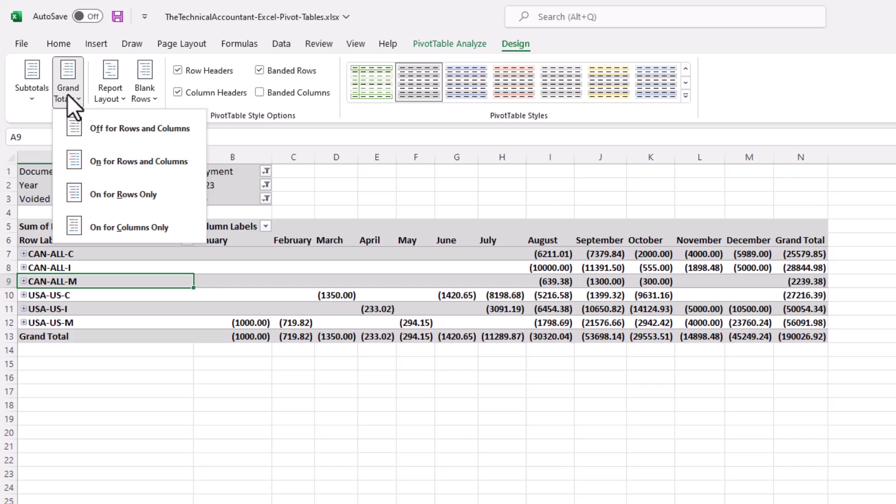
click(121, 135)
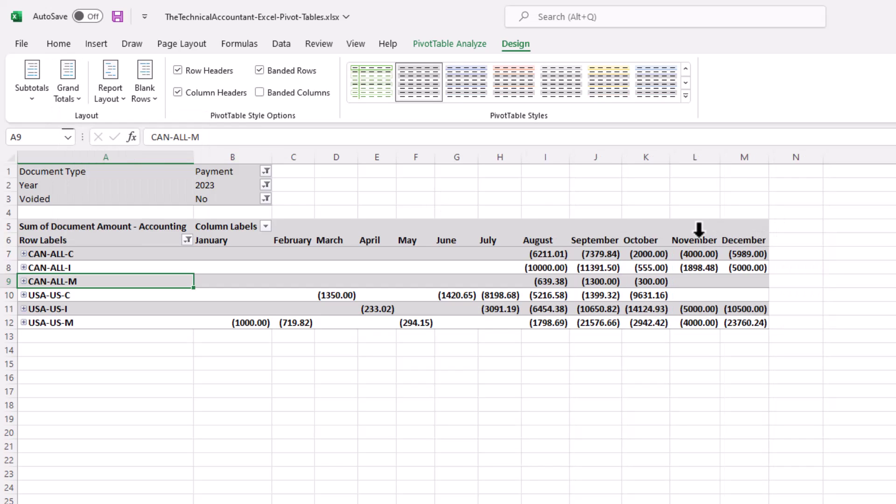
click(67, 96)
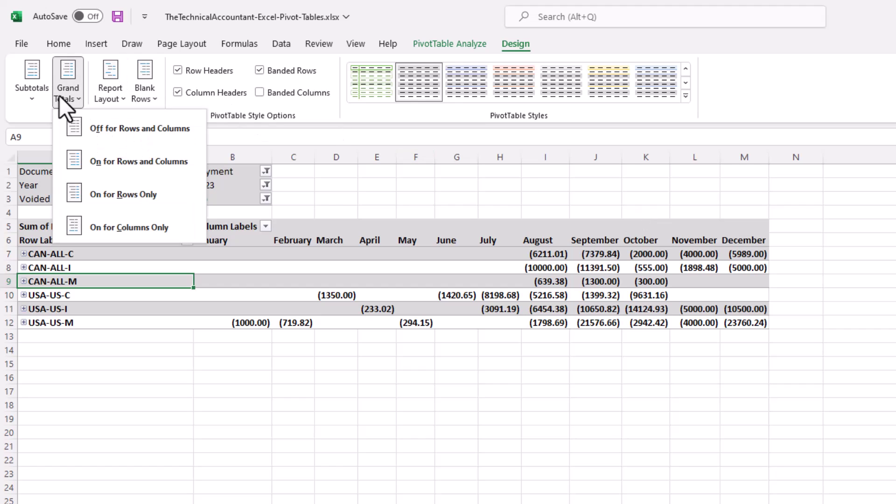
click(139, 228)
key(Down)
key(Right)
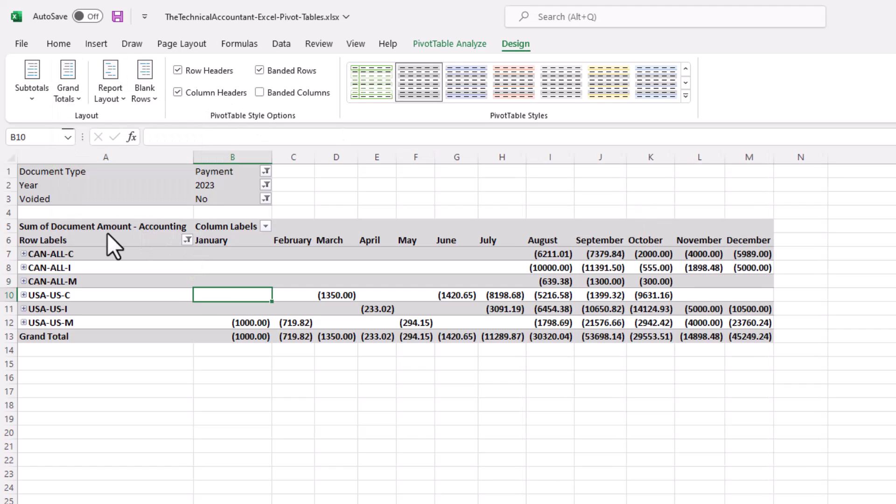
click(65, 89)
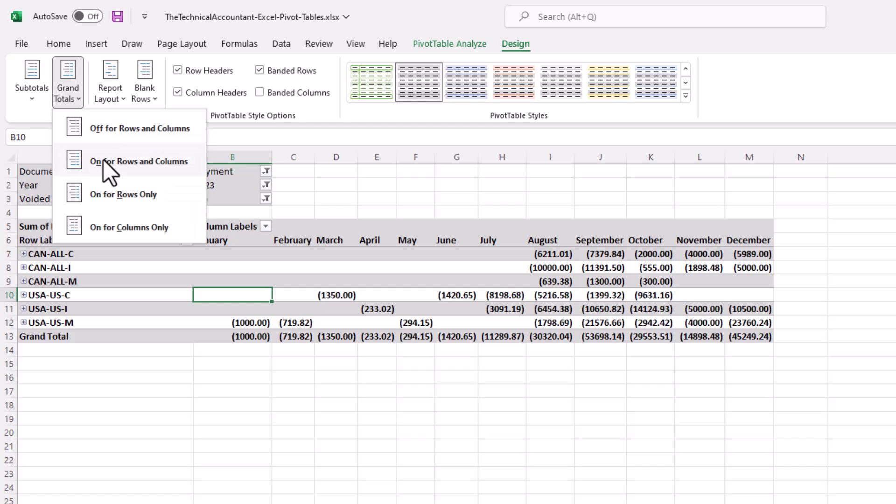
click(106, 169)
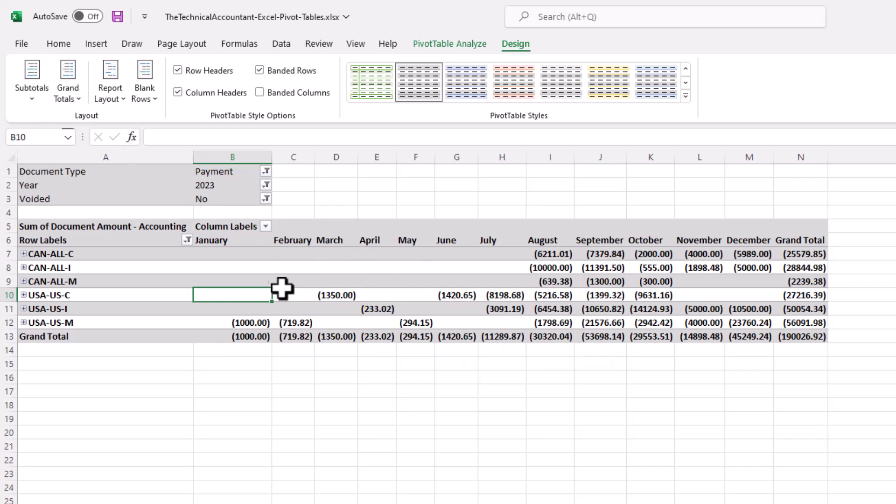
Step: Turn off group subtotals and expand every vendor class to show its vendors
click(33, 84)
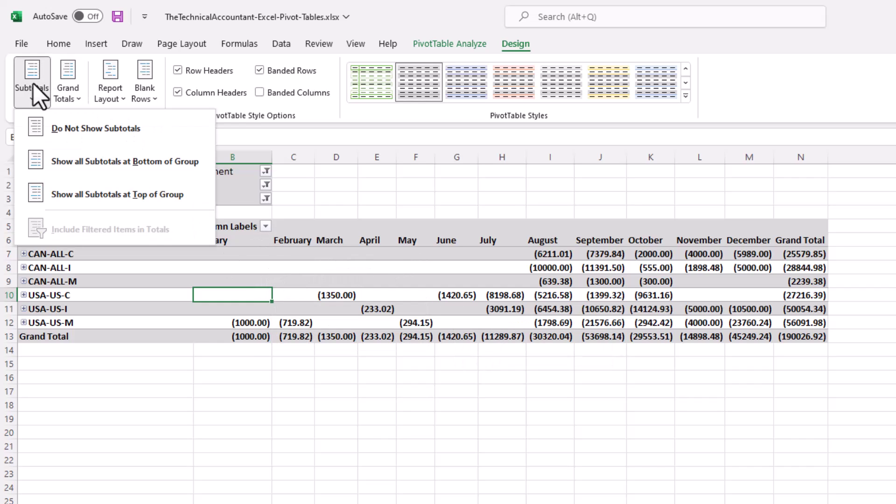
click(95, 130)
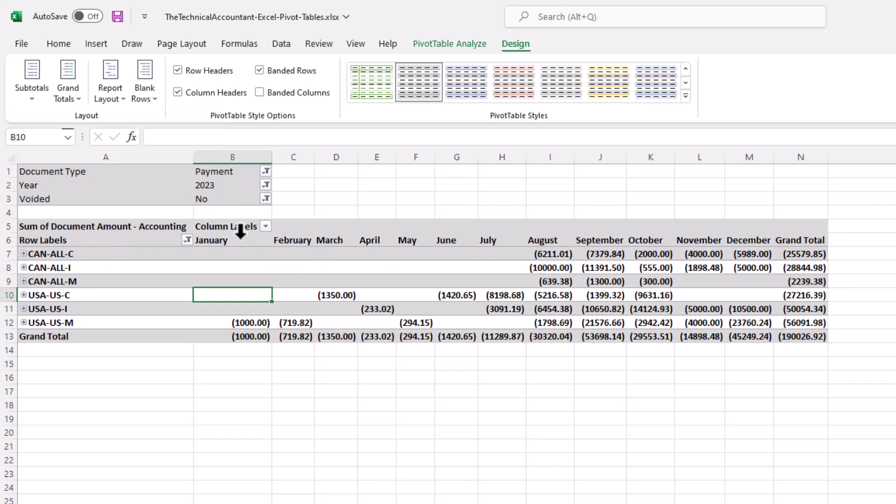
click(148, 255)
click(439, 45)
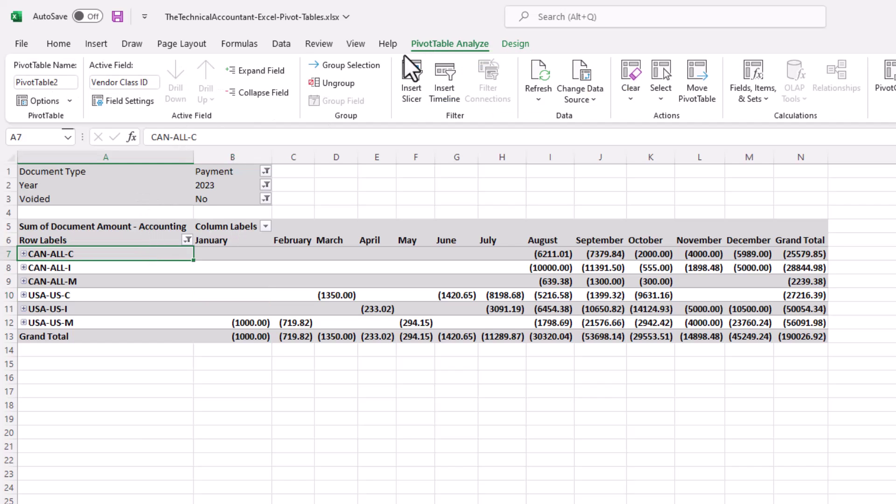
click(251, 64)
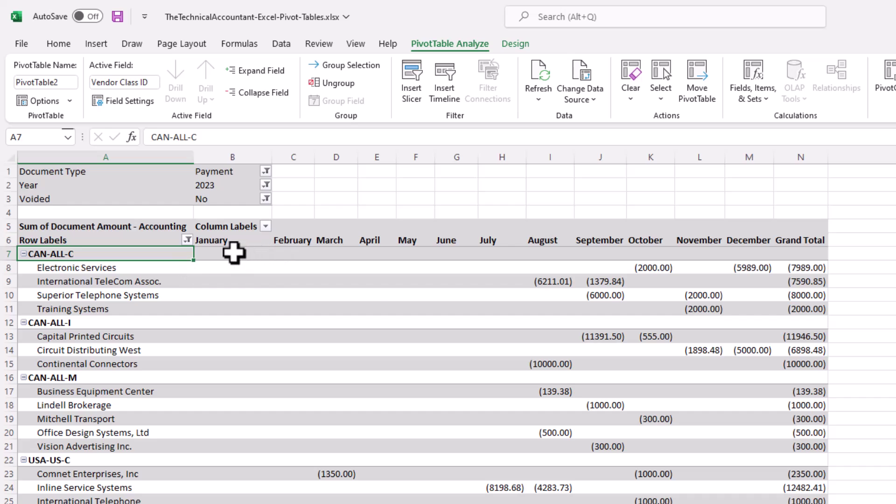
drag(235, 254, 751, 249)
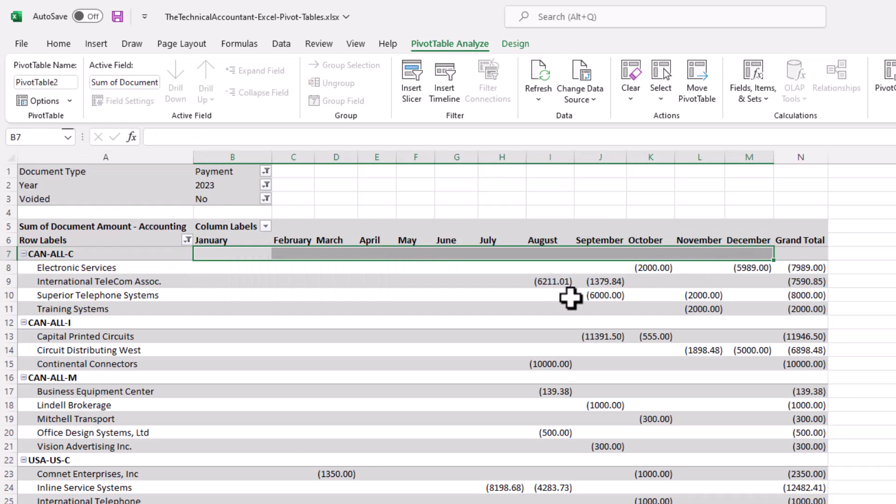
drag(554, 274, 750, 306)
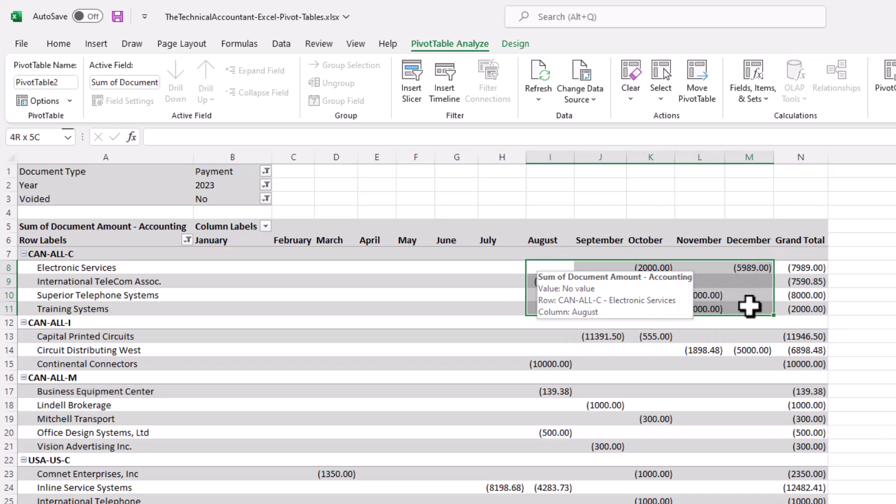
click(467, 309)
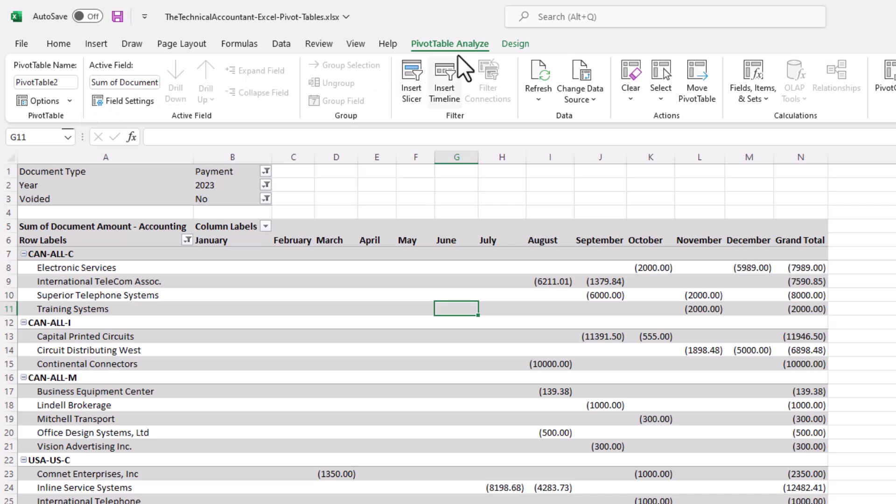
Step: Try bottom subtotals, settle on subtotals at the top of each group, then collapse the classes
click(516, 44)
click(33, 82)
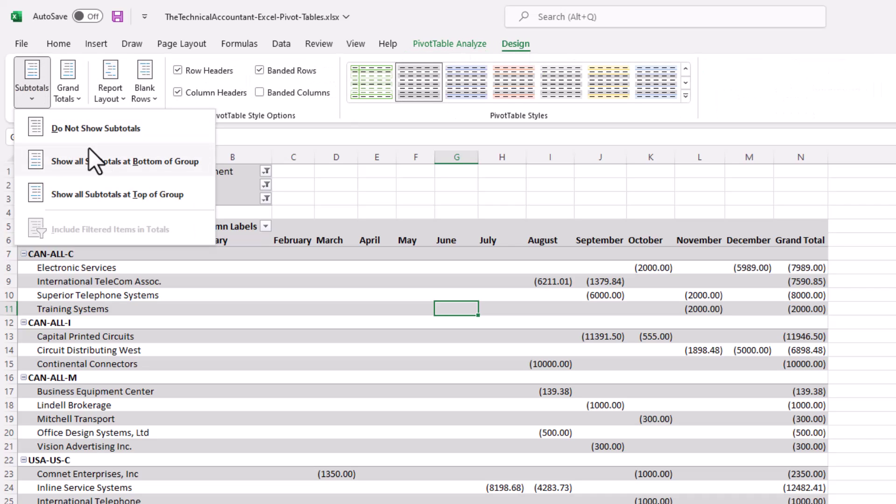
click(109, 189)
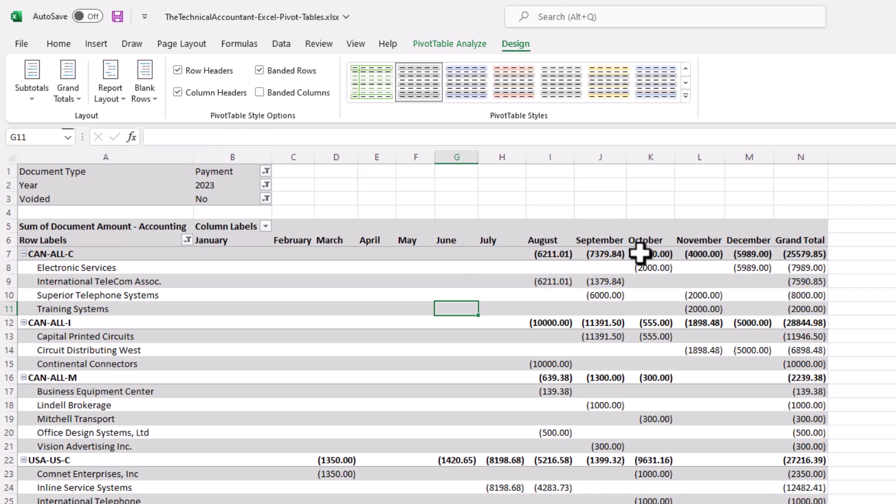
click(44, 86)
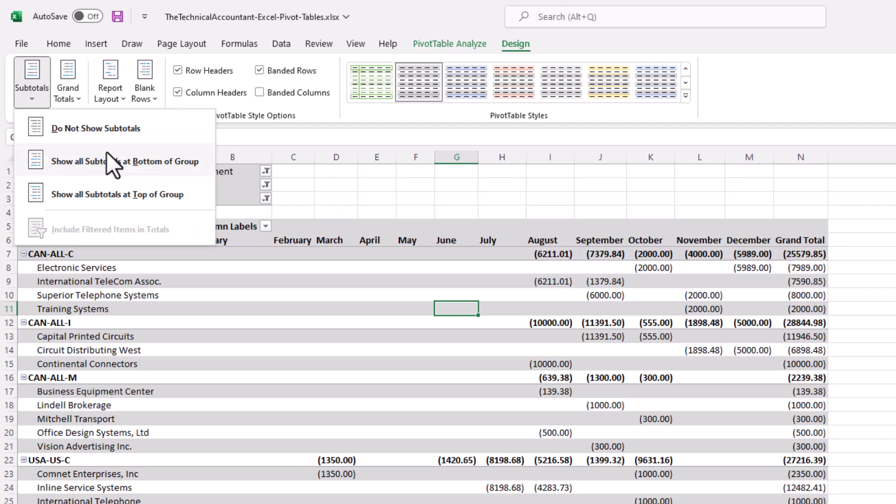
click(120, 162)
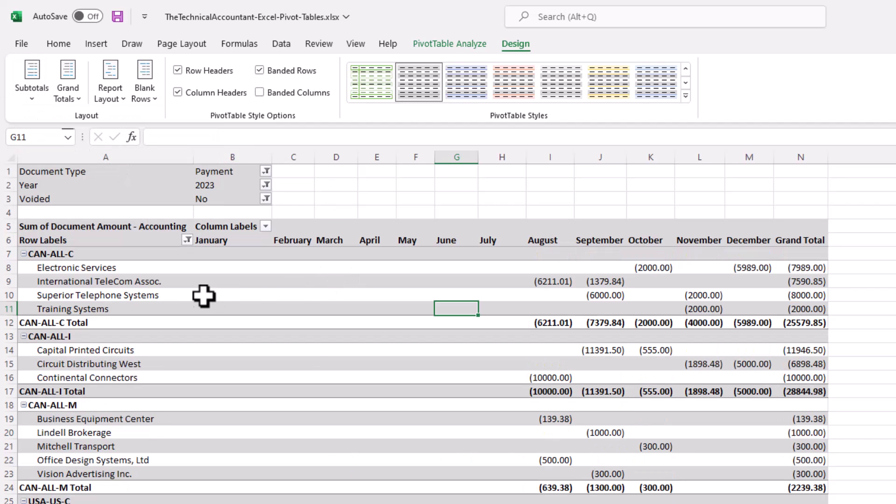
click(86, 323)
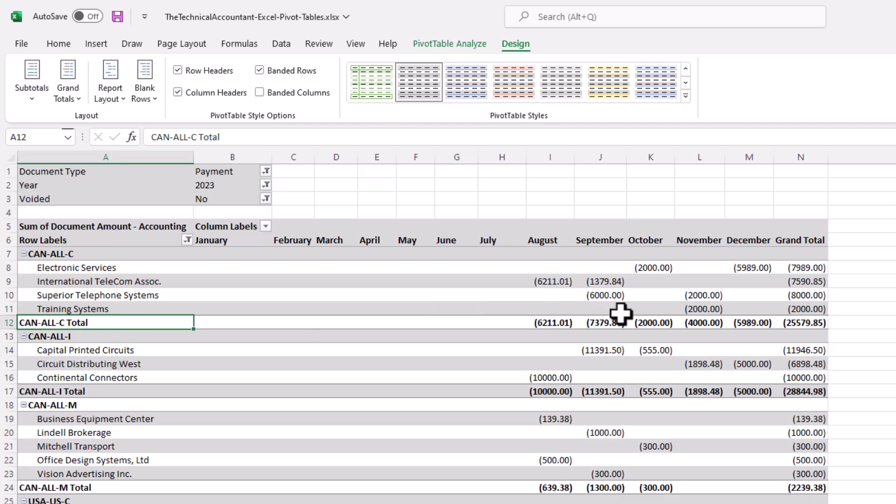
click(44, 90)
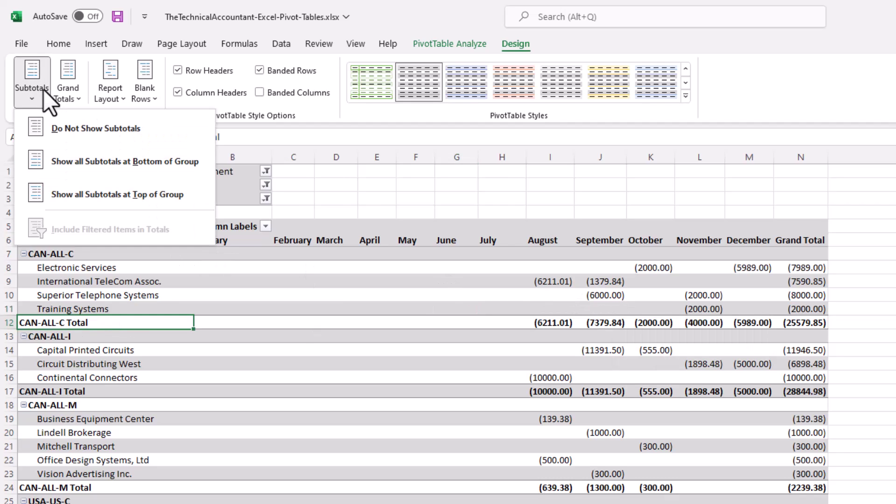
click(120, 190)
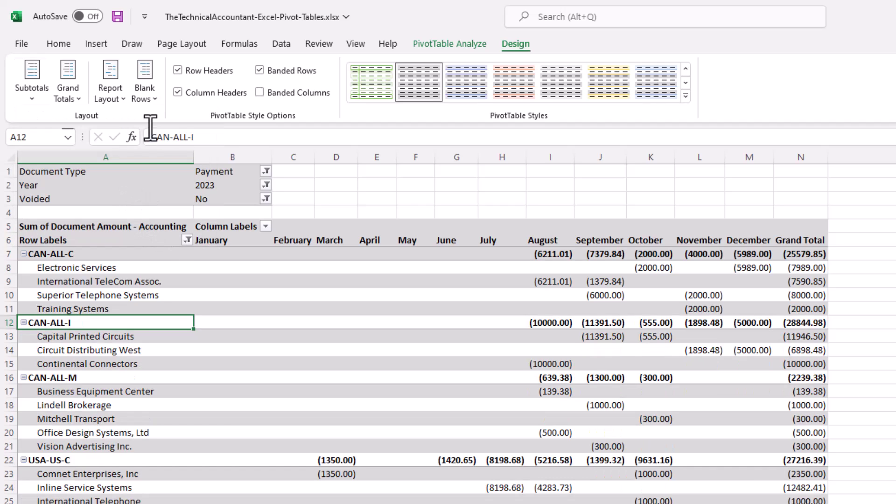
click(481, 44)
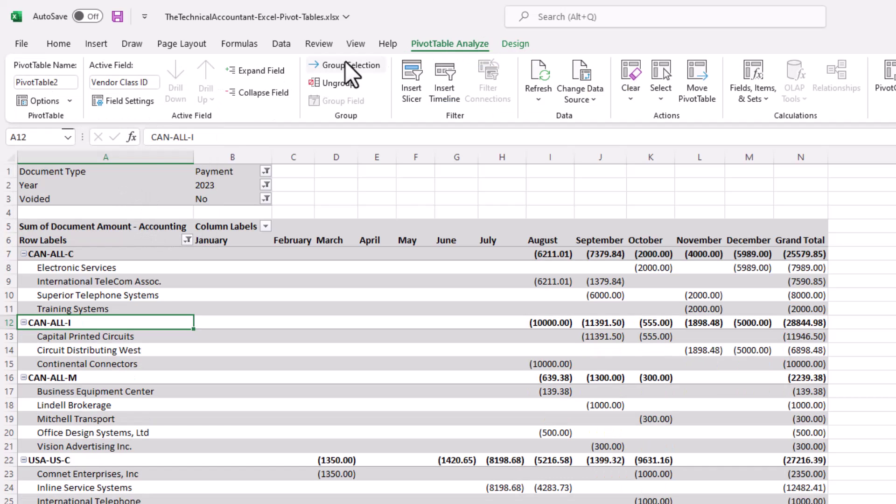
click(263, 93)
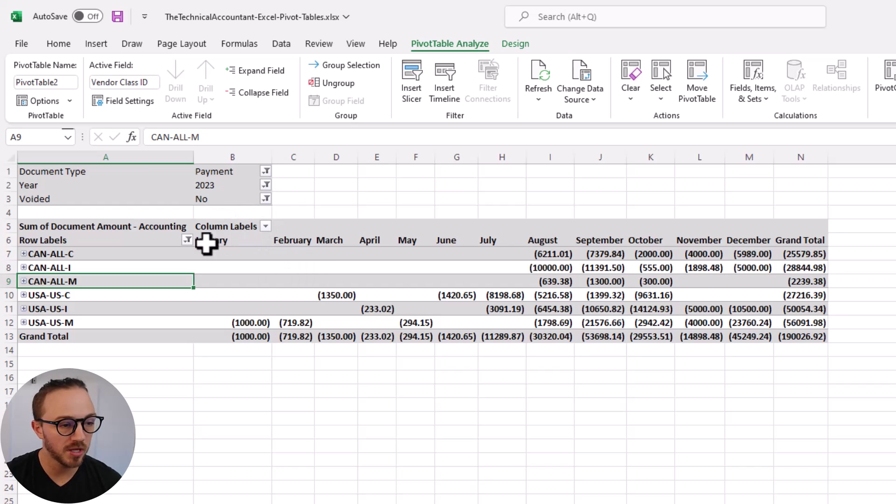
Step: Sort the months December-to-January, then back to January-to-December, and show the month sort options
click(266, 227)
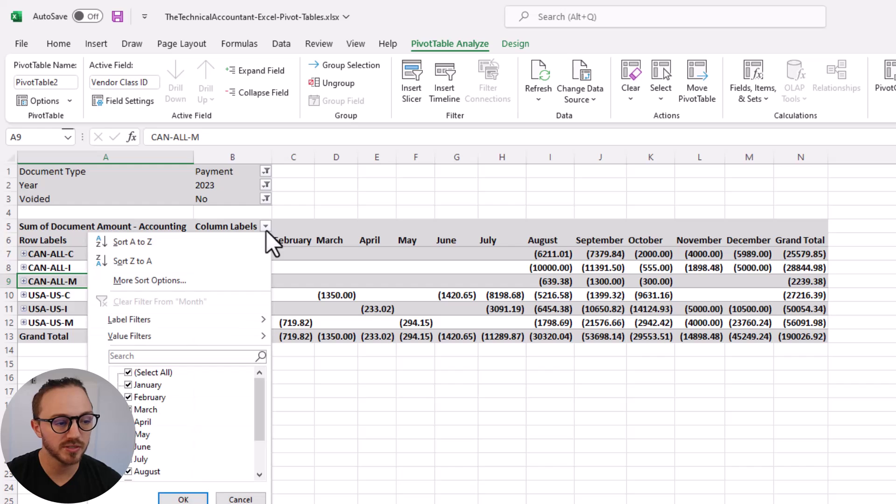
click(224, 263)
mouse_move(251, 268)
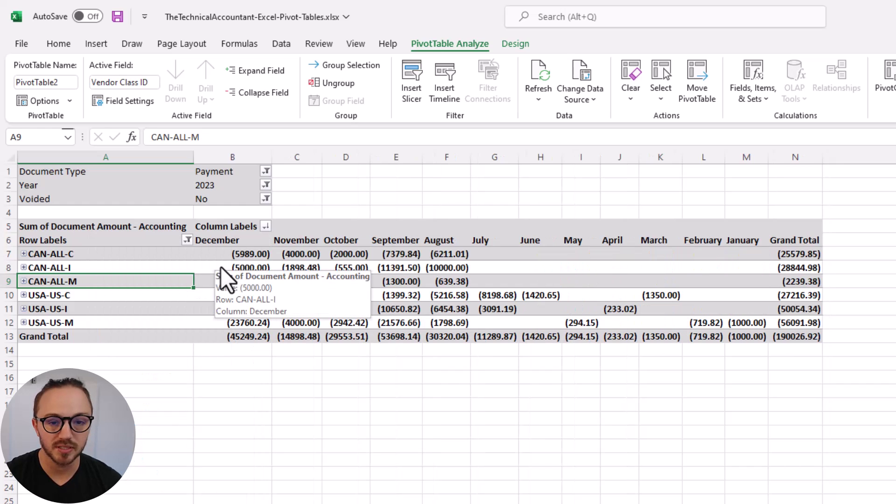
click(266, 227)
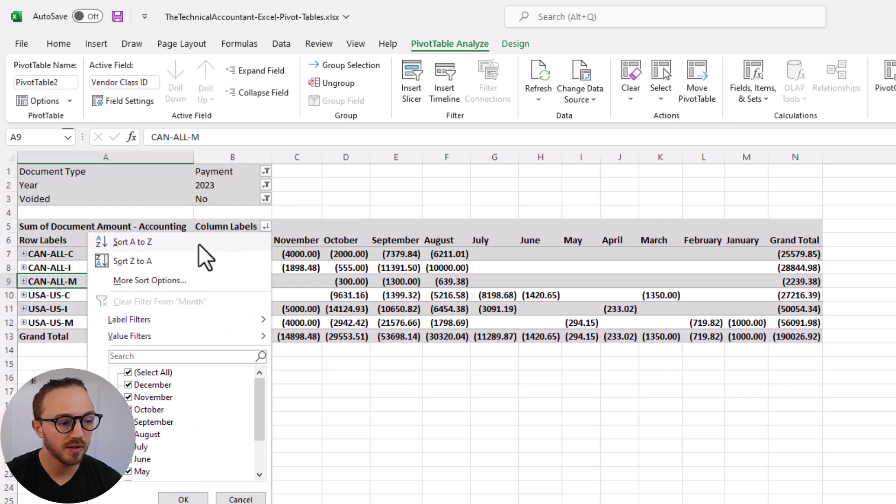
click(202, 244)
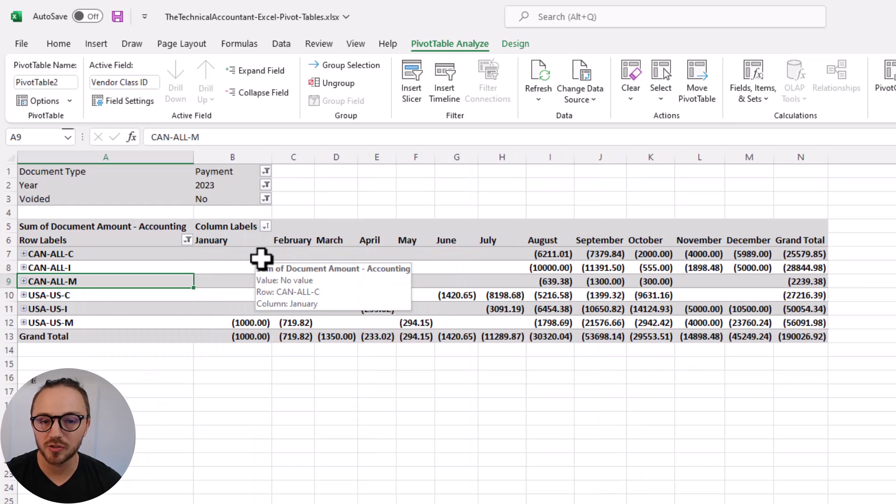
click(265, 226)
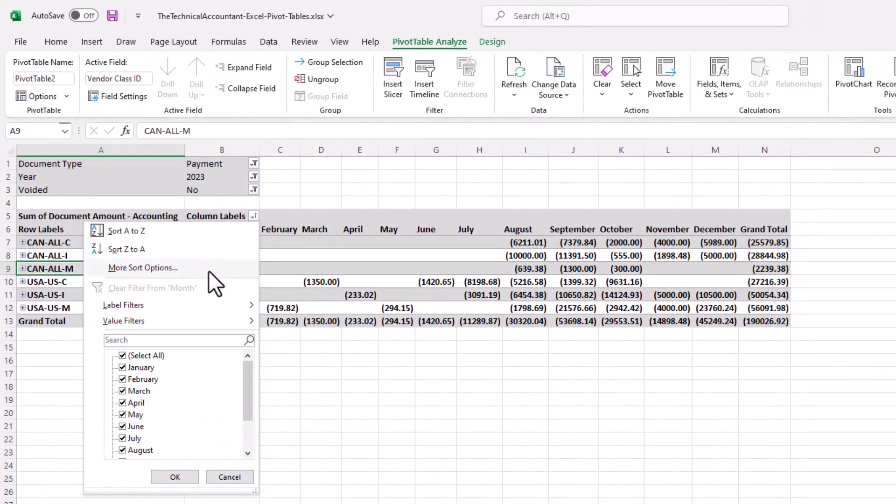
Step: Set the month column sorting to manual ordering
click(208, 270)
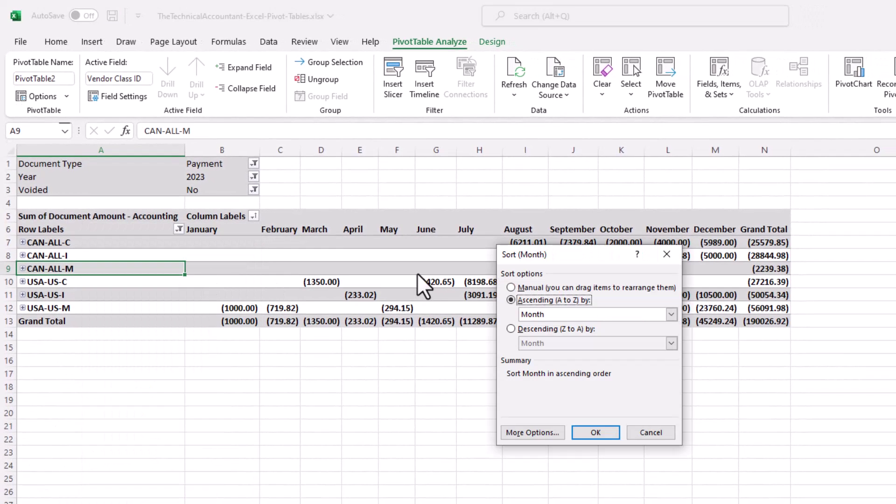
click(512, 288)
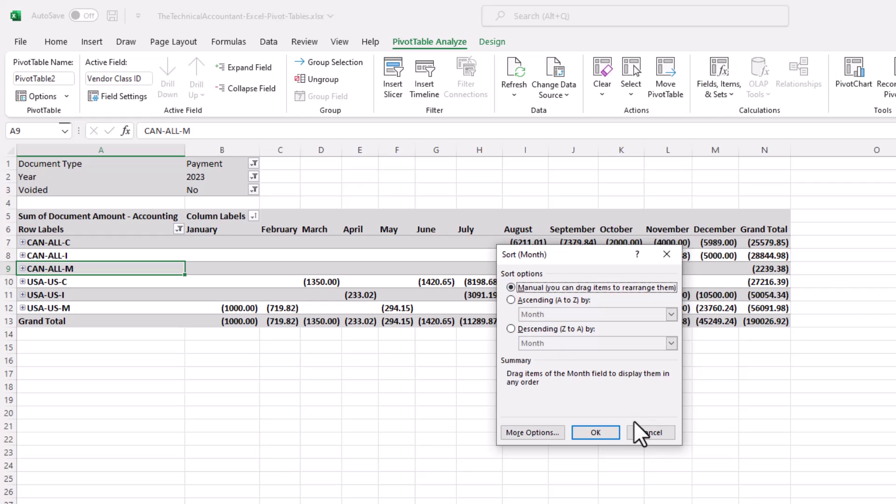
click(595, 432)
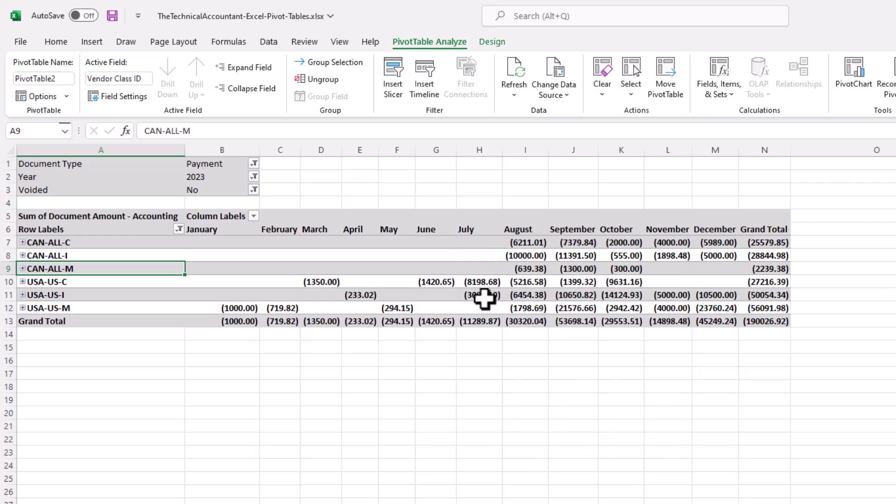
click(445, 281)
Step: Drag July, then August and September, ahead of January in the month columns
click(472, 220)
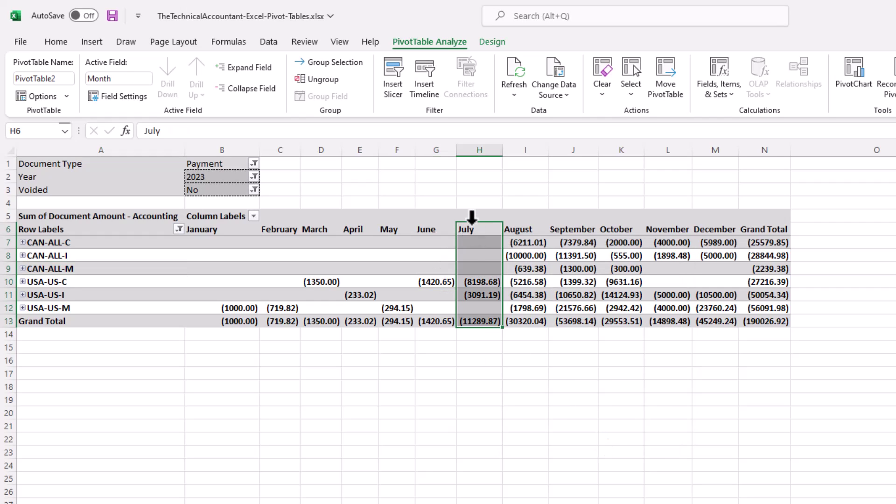
drag(470, 221, 192, 223)
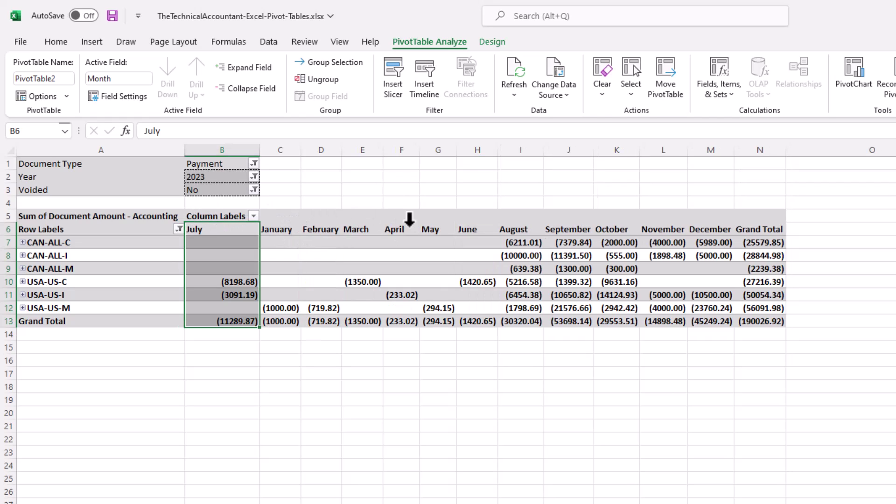
click(515, 228)
drag(516, 228, 284, 223)
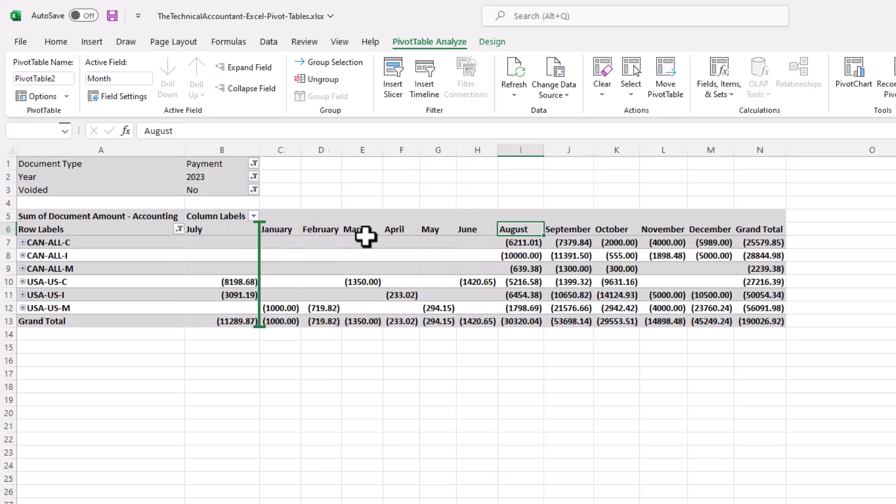
click(575, 230)
mouse_move(575, 229)
mouse_down()
mouse_move(302, 238)
mouse_move(300, 227)
mouse_up()
click(560, 231)
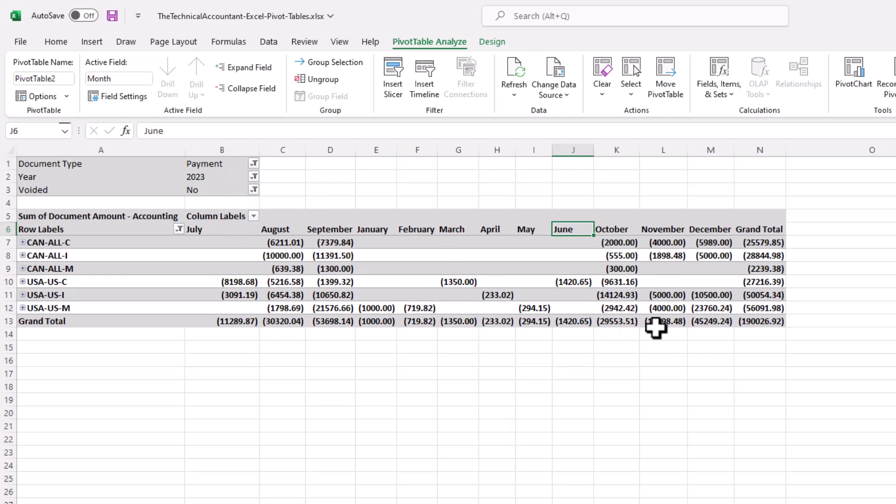
click(166, 291)
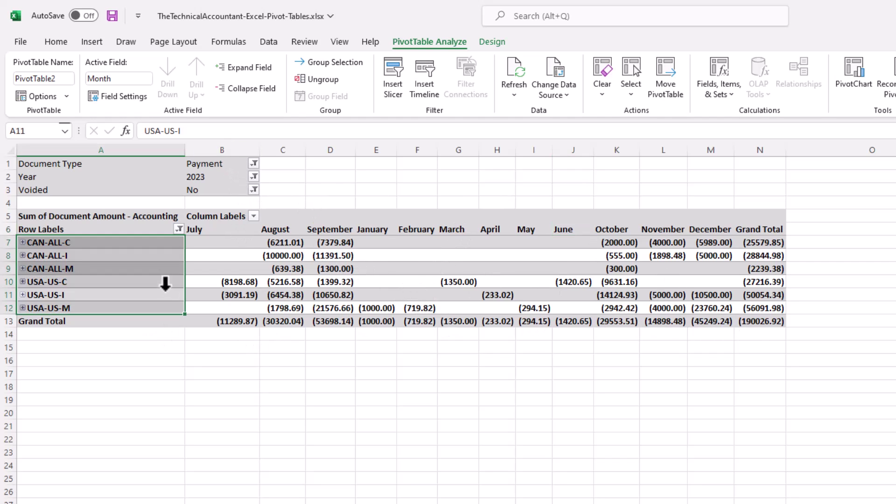
Step: Sort the vendor classes Z to A and switch their sorting to manual
click(181, 228)
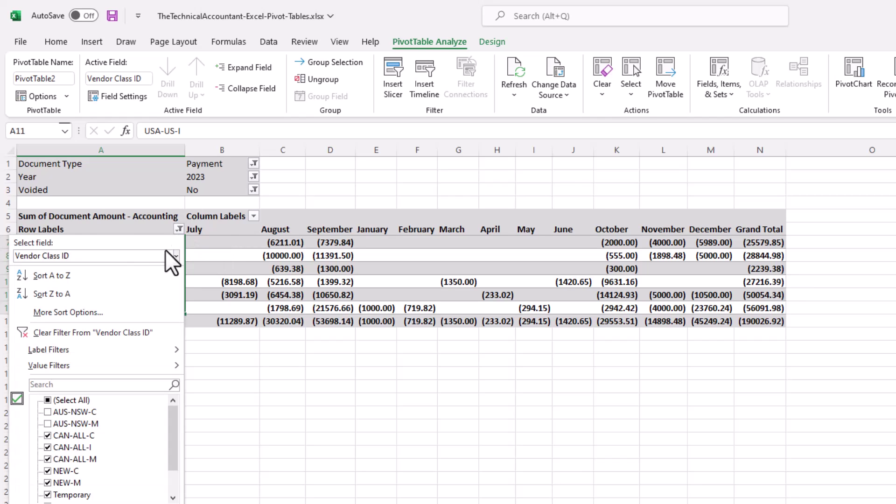
click(103, 298)
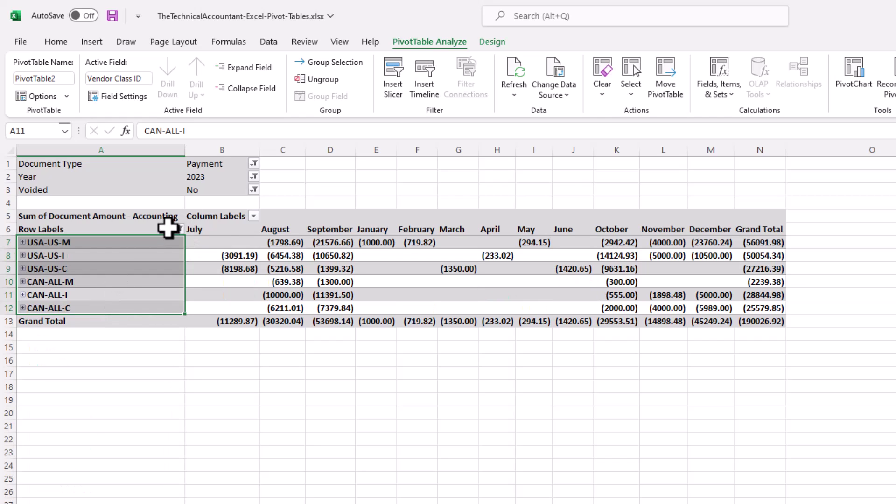
click(179, 229)
click(119, 313)
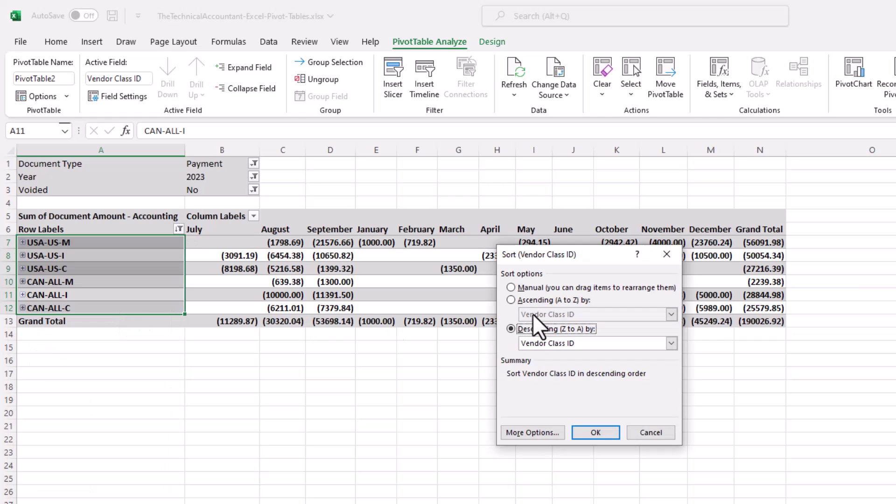
click(516, 288)
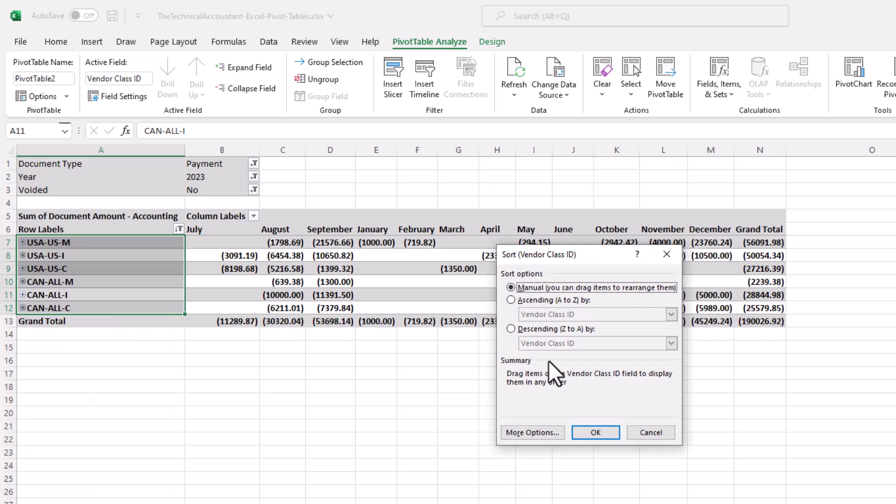
click(594, 430)
Step: Move USA-US-C above USA-US-I in the vendor class rows
click(105, 282)
click(51, 269)
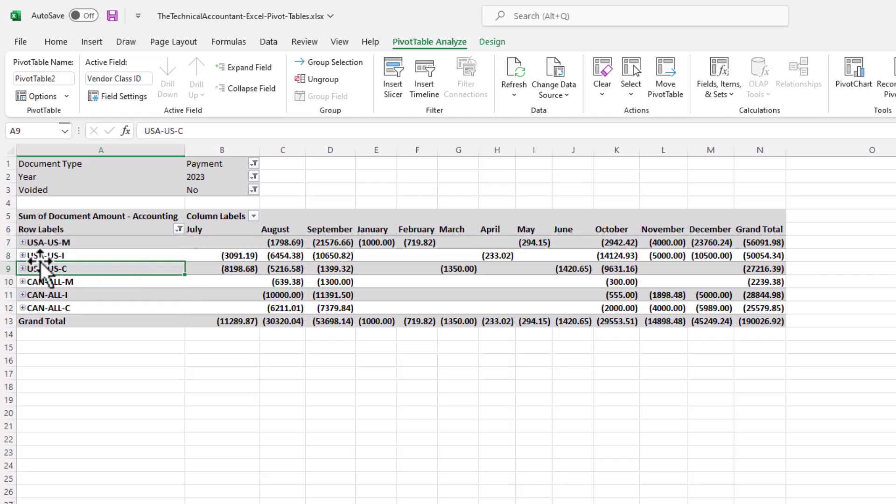
drag(40, 263, 37, 240)
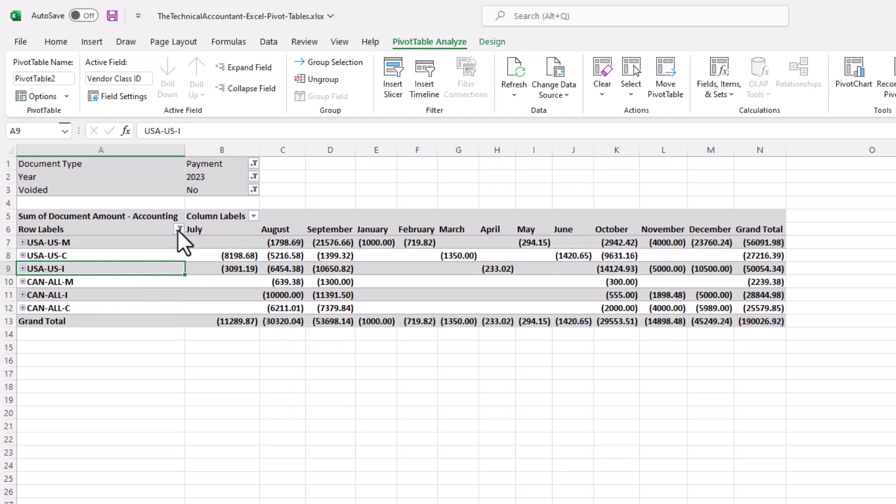
click(179, 230)
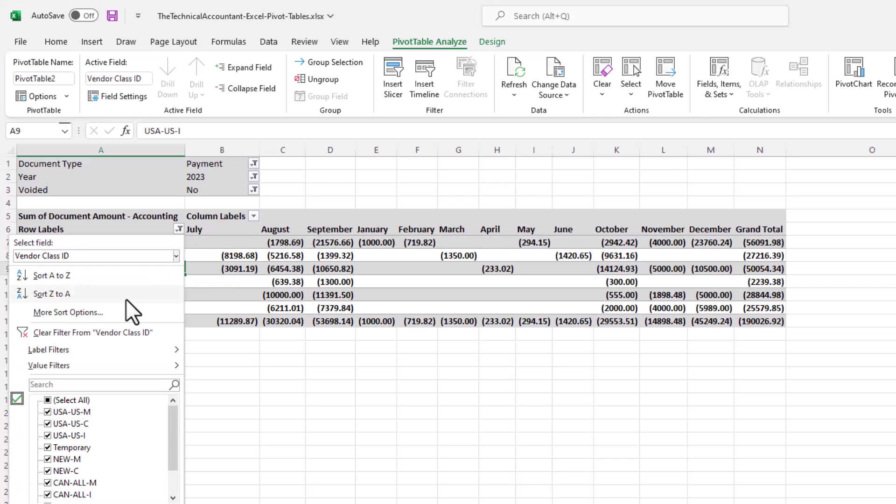
Step: Sort vendor classes ascending by Sum of Document Amount - Accounting
click(126, 311)
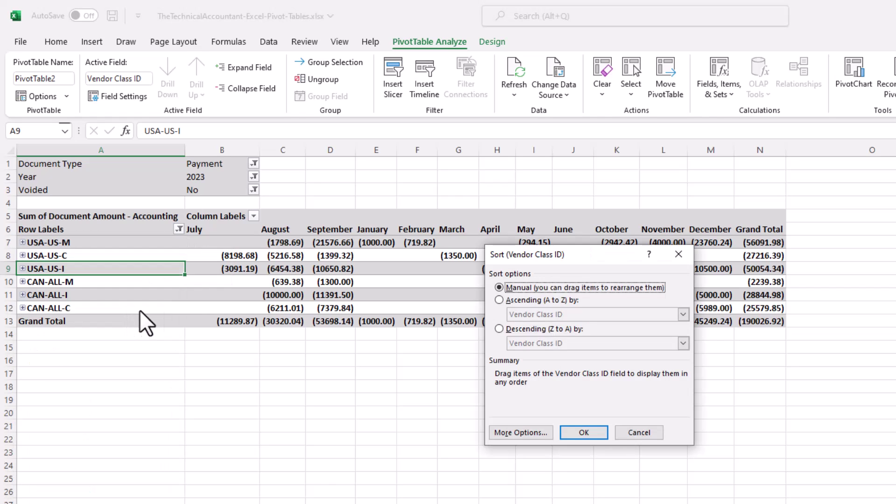
click(506, 299)
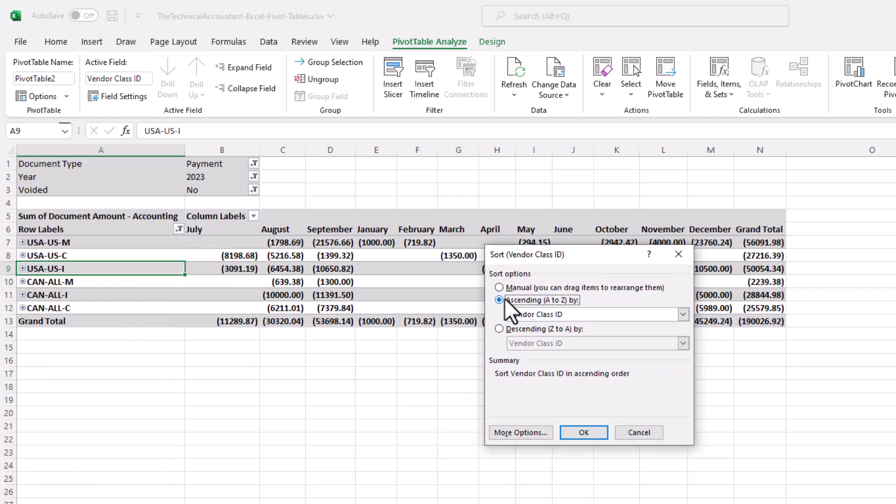
click(544, 316)
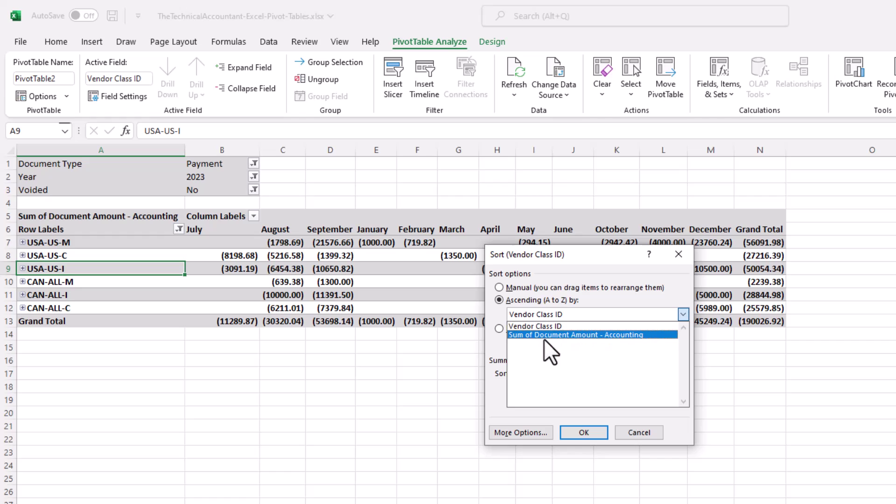
click(545, 339)
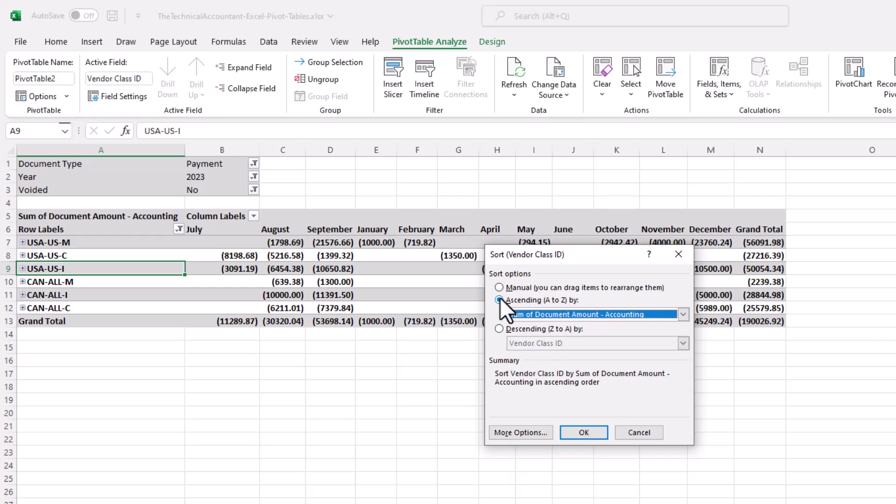
click(586, 429)
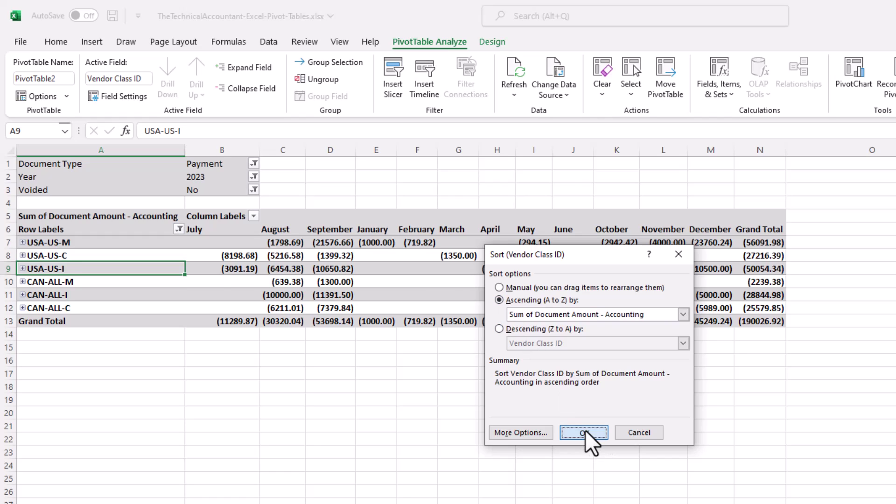
Step: Check the USA-US-M grand total and the grand totals down the column
click(101, 245)
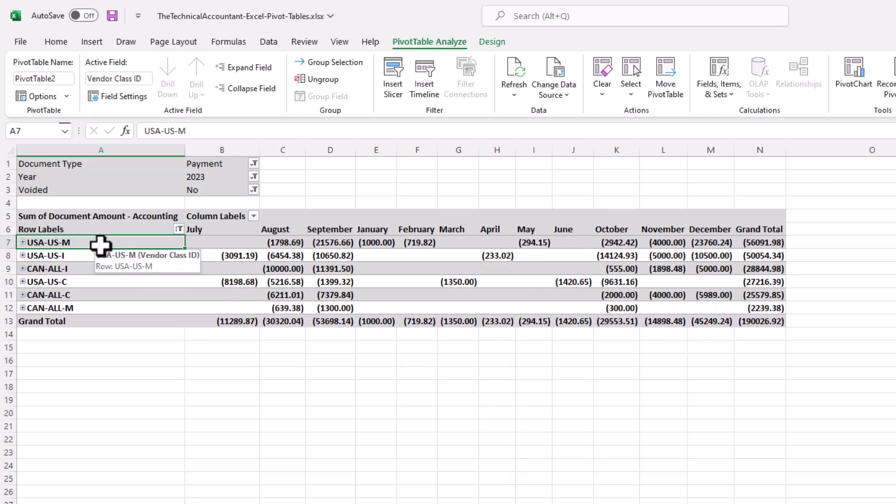
click(752, 245)
click(757, 268)
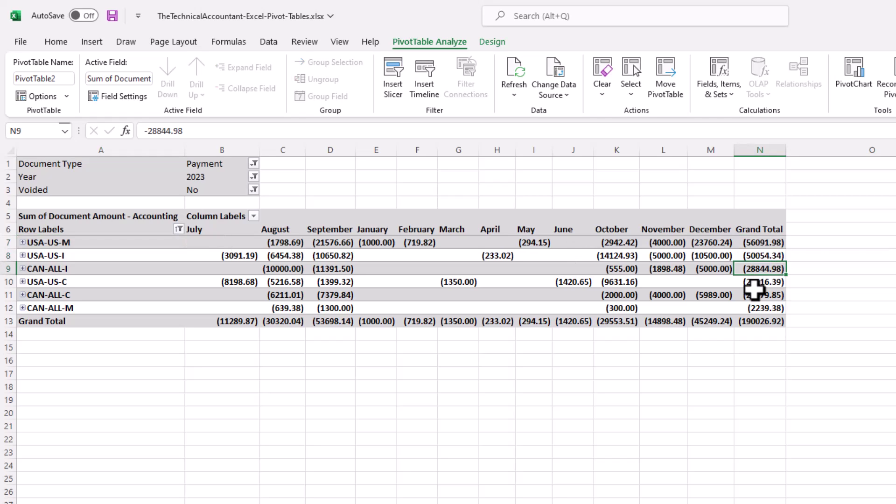
click(756, 295)
Step: Expand the classes and drag Inner City Electric, Knopfler Management and Office Specialists to USA-US-M's top
click(49, 255)
click(251, 73)
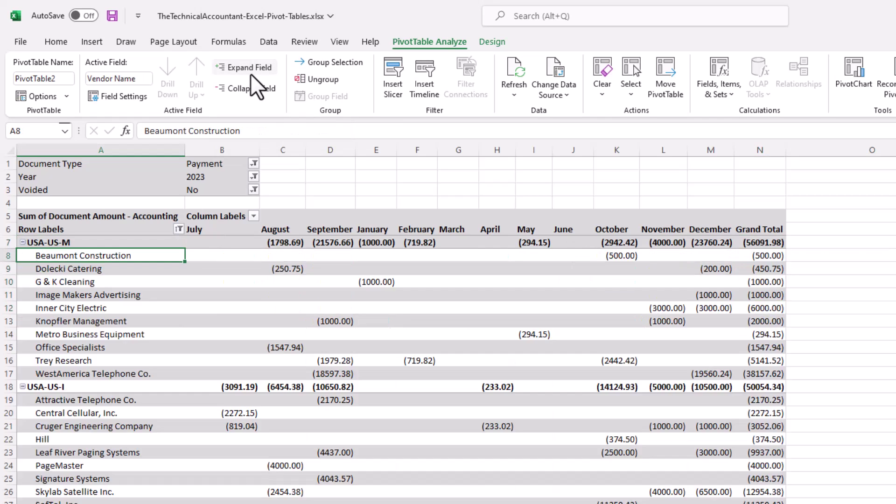
click(113, 308)
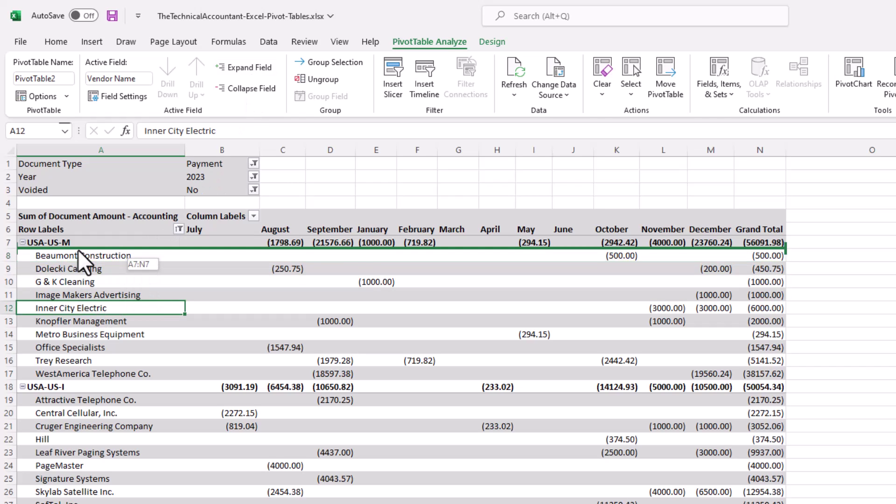
drag(90, 302, 69, 247)
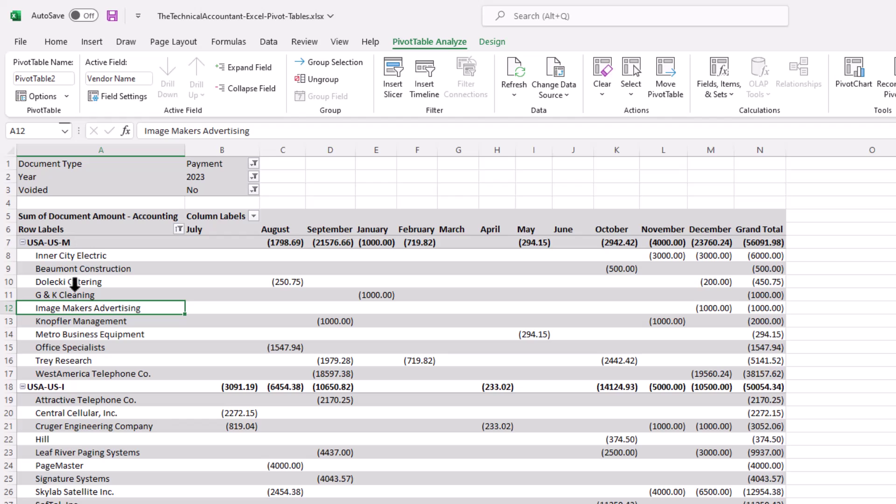
click(81, 320)
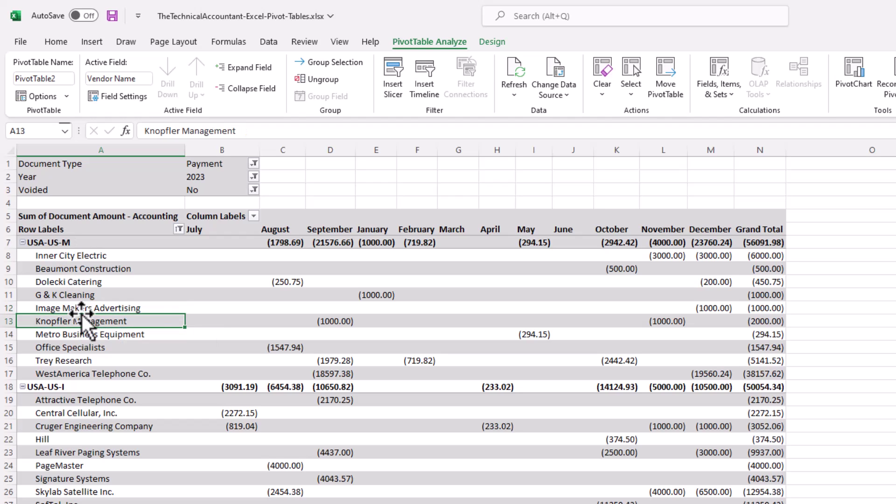
drag(82, 316, 81, 266)
click(84, 344)
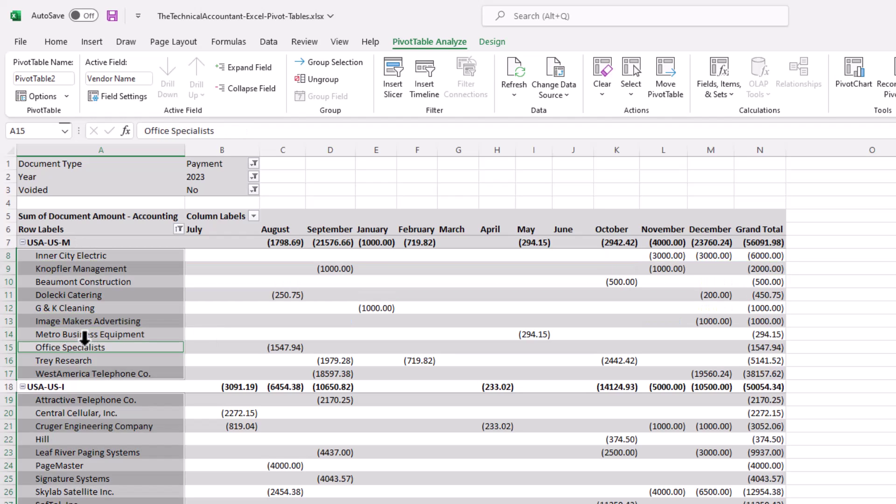
click(87, 344)
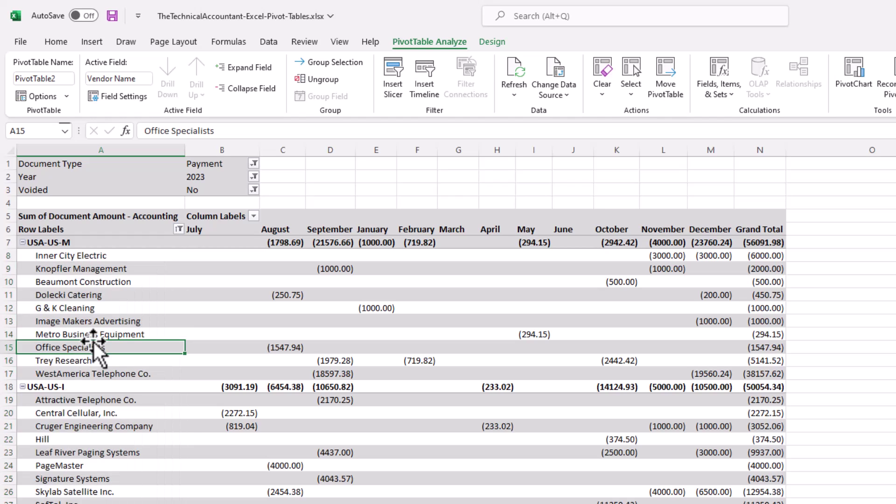
drag(102, 341, 107, 287)
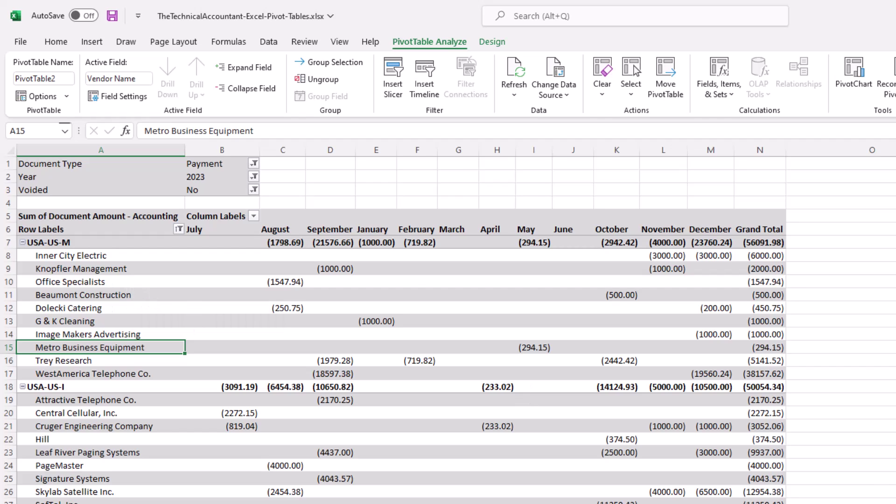
click(238, 321)
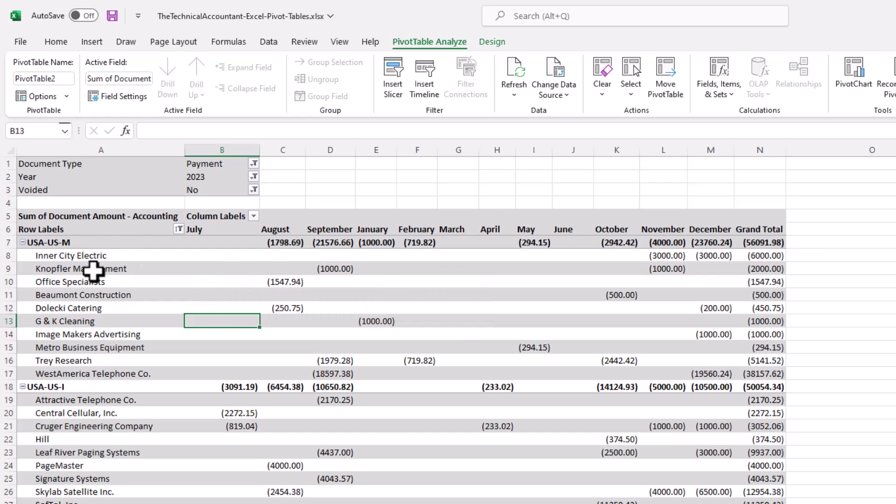
Step: Collapse vendors into class rows and turn off expand/collapse buttons in PivotTable Options
click(150, 269)
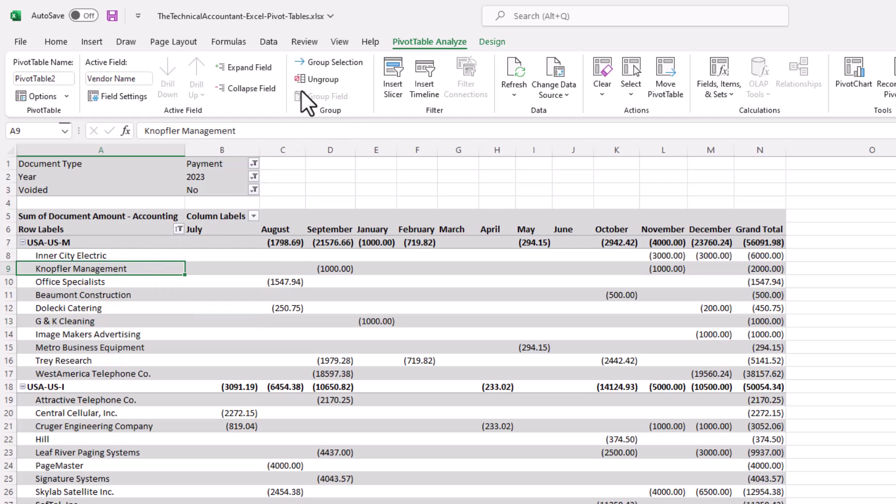
click(254, 93)
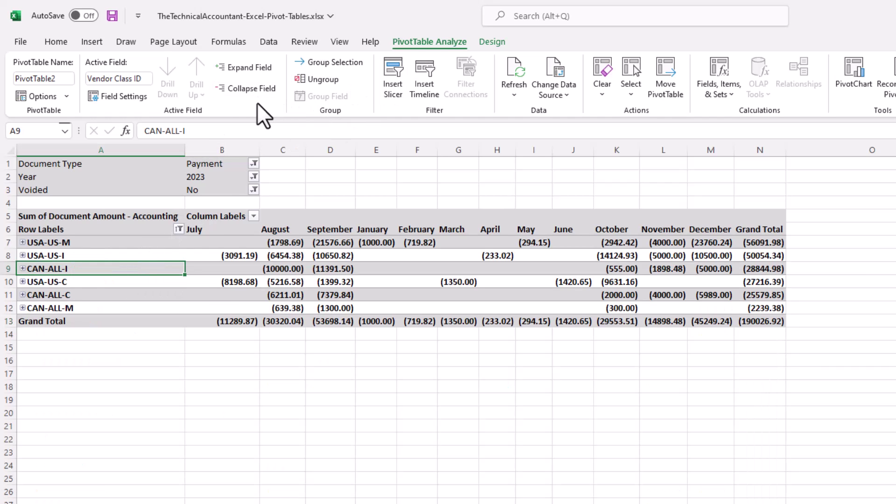
right_click(224, 279)
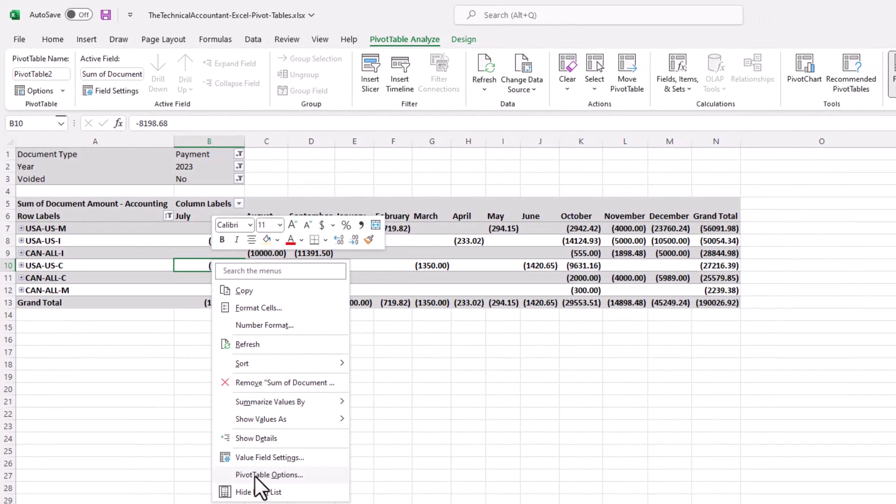
click(255, 476)
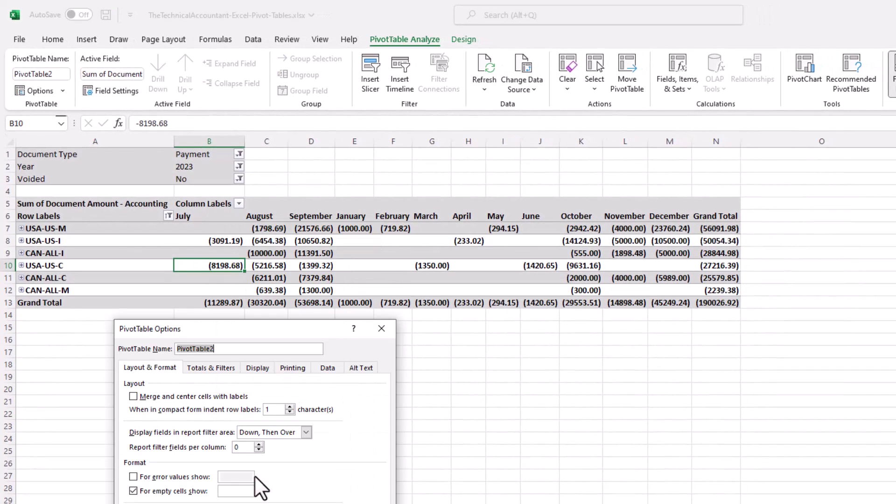
click(261, 368)
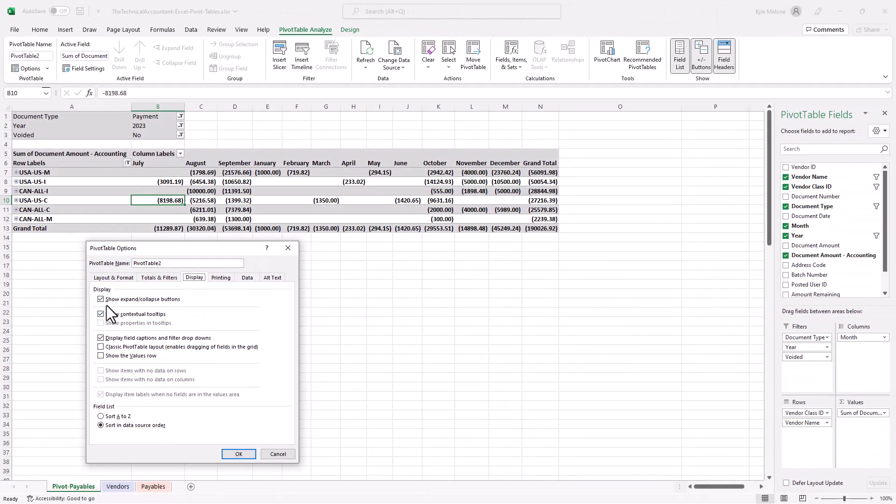
click(101, 300)
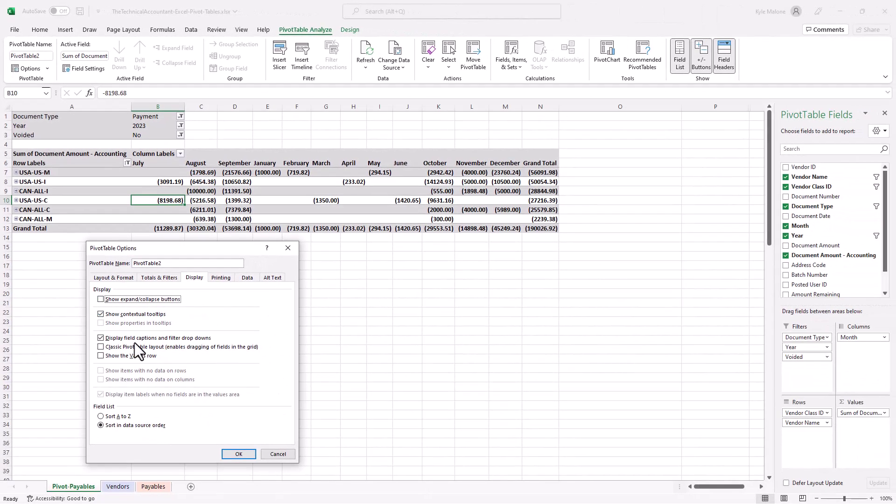
click(239, 458)
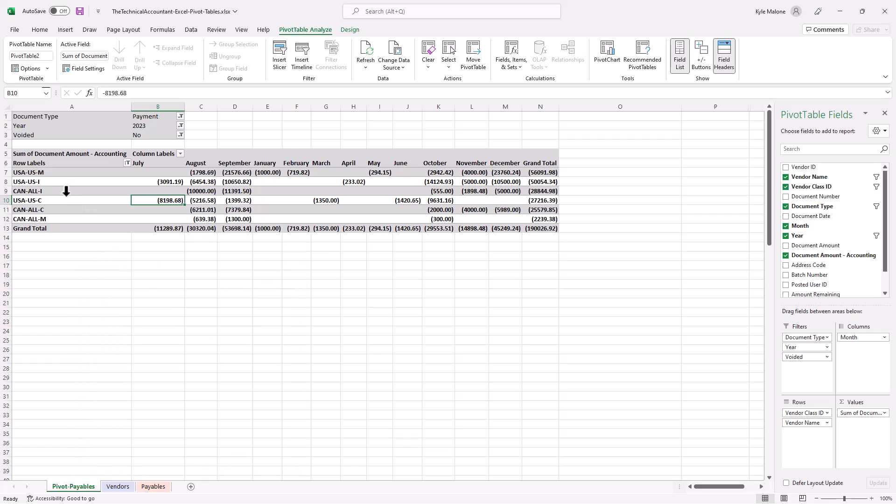
Step: Turn the expand/collapse buttons back on in the PivotTable Options display settings
click(54, 186)
click(64, 193)
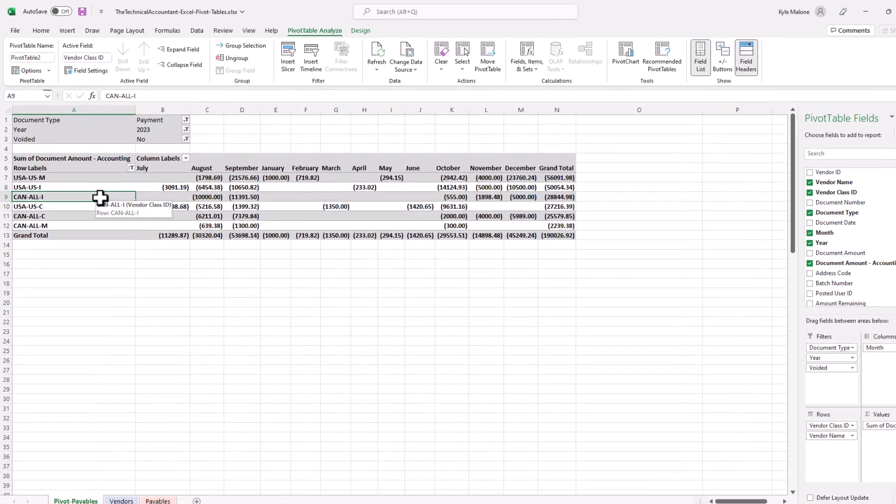
right_click(97, 192)
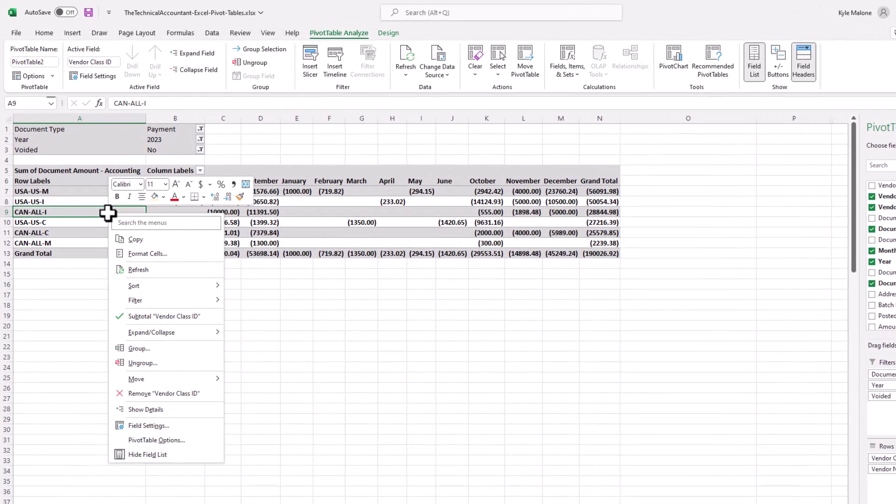
click(165, 445)
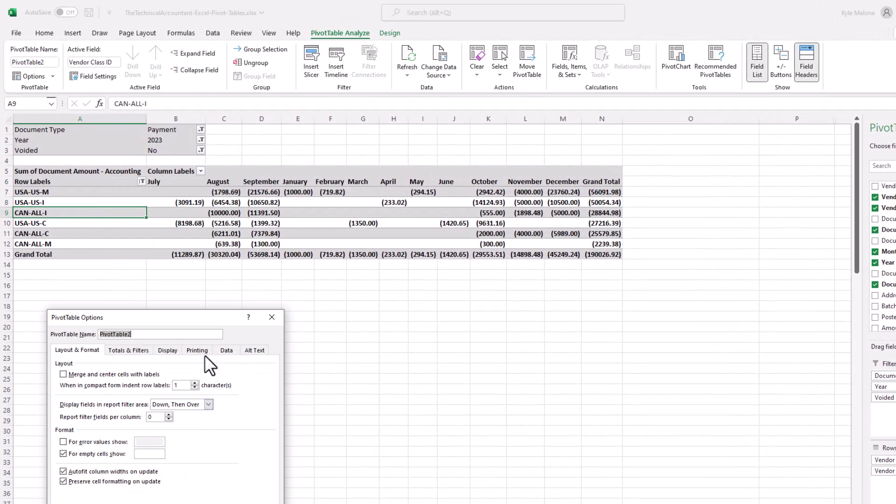
click(168, 350)
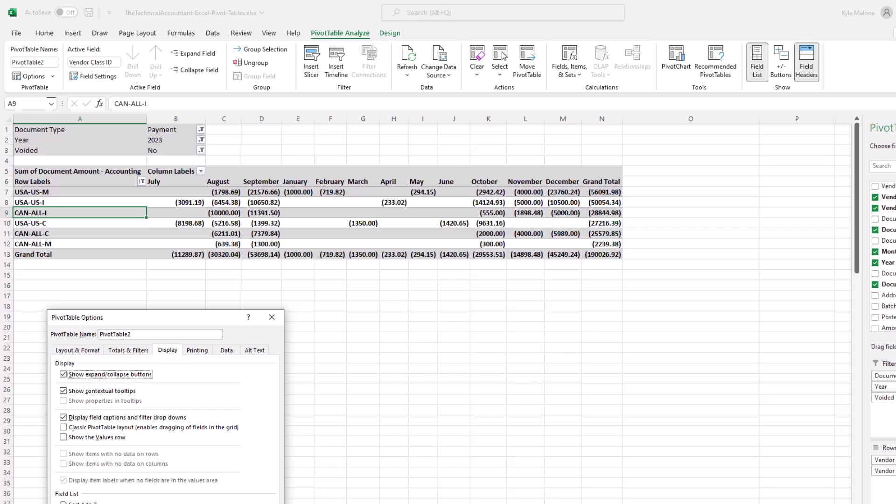
key(Return)
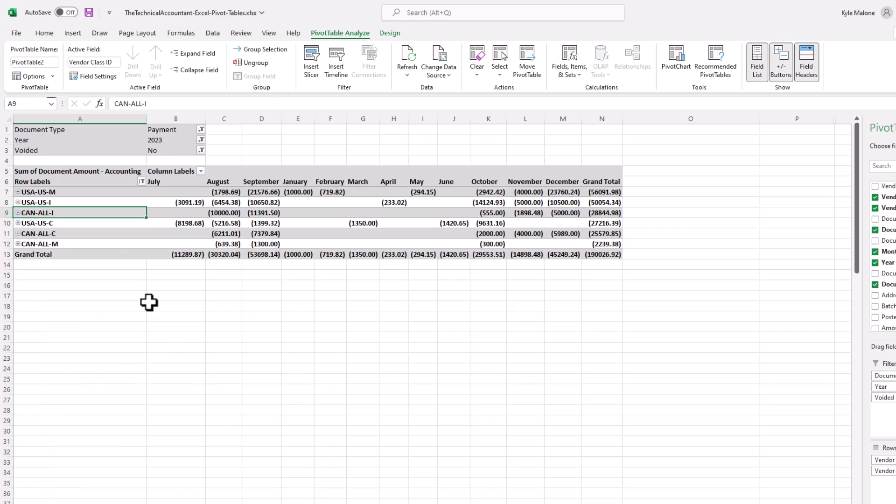
click(124, 235)
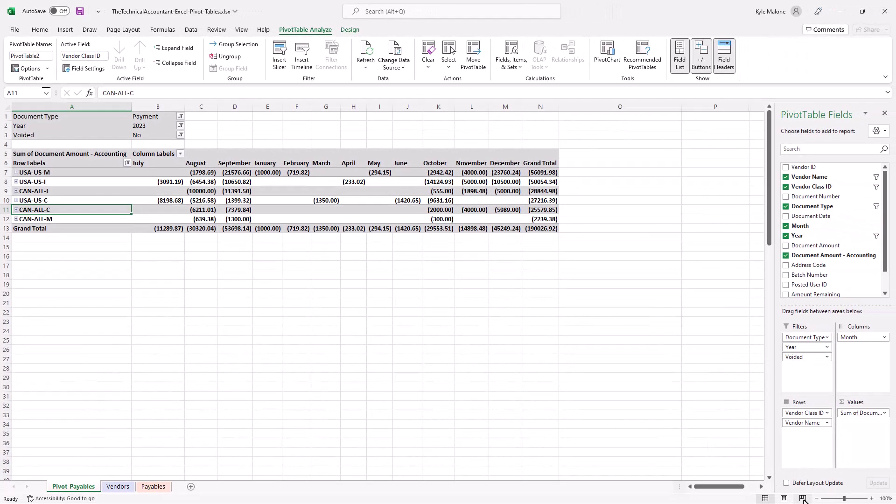
Step: In Page Break Preview, drag the vertical page break to include the whole pivot, then return to Normal
click(803, 498)
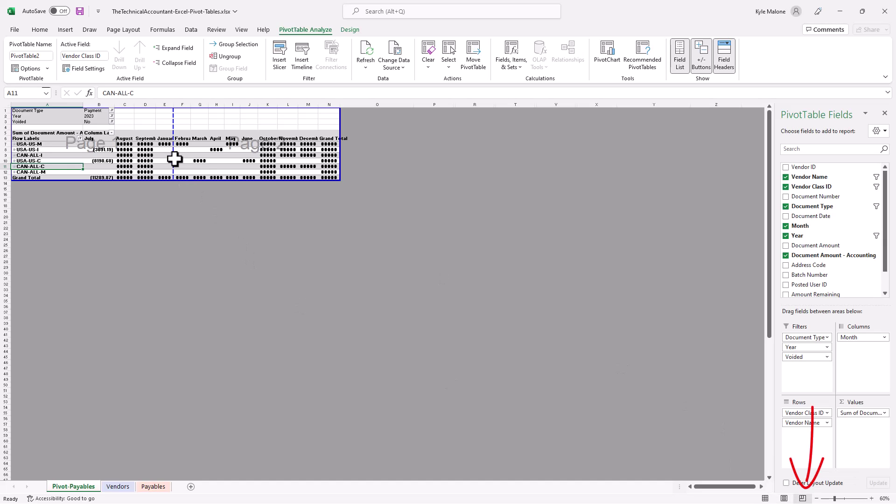
drag(173, 154, 341, 159)
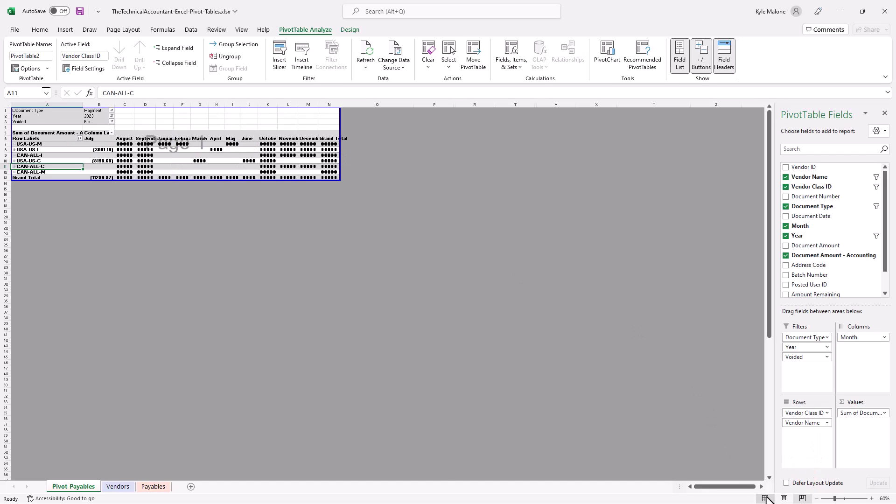
click(766, 498)
mouse_move(268, 182)
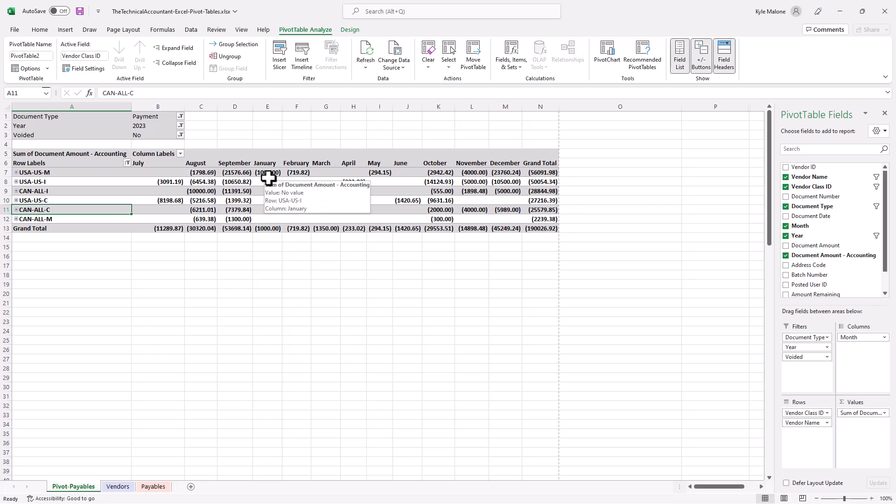
key(Up)
key(Up)
key(Right)
key(Right)
key(Right)
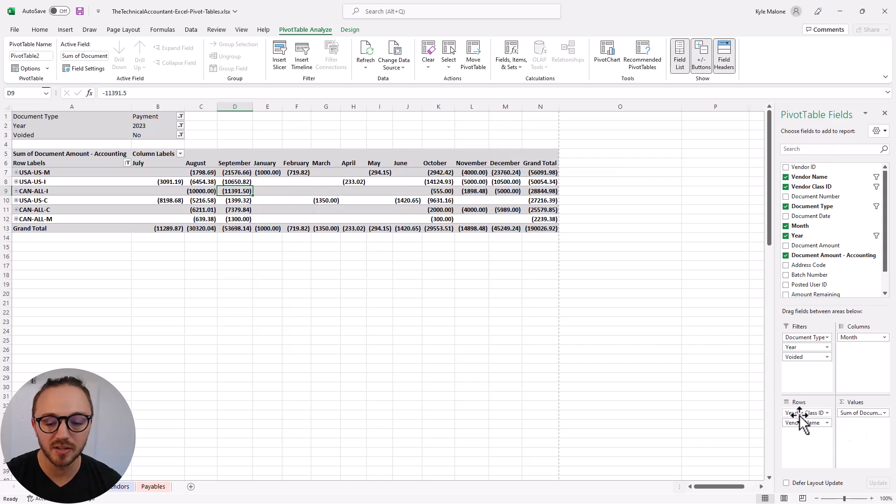
Step: Remove Vendor Class ID from the Rows area so vendor names, starting with A Travel Company, list directly
mouse_move(799, 413)
mouse_down()
mouse_move(666, 414)
mouse_move(659, 393)
mouse_up()
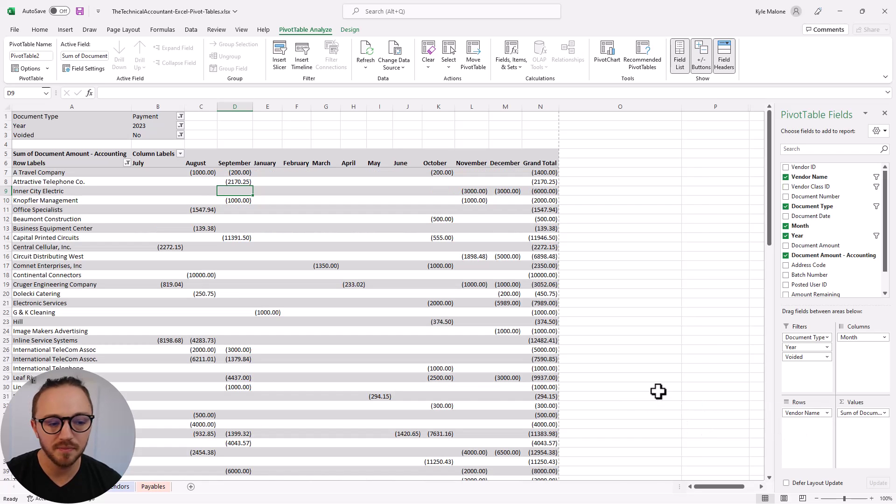
click(63, 181)
click(122, 256)
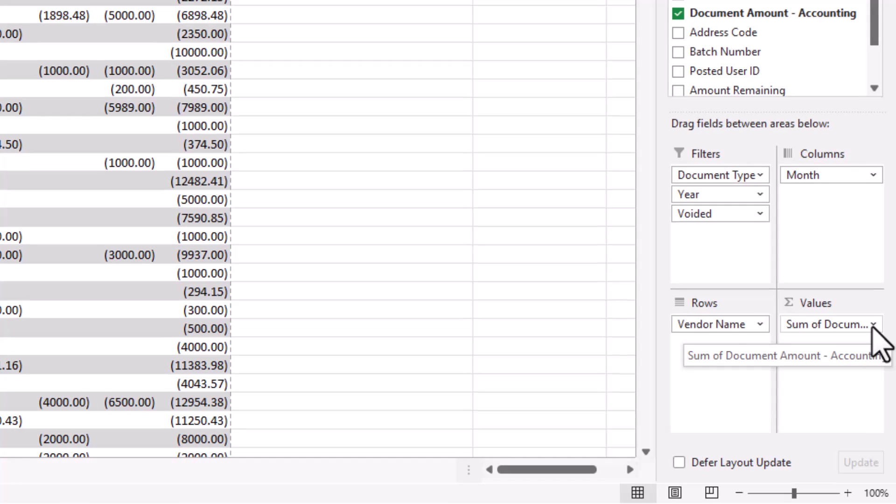
Step: Summarize the Document Amount field as a count of payments
click(874, 324)
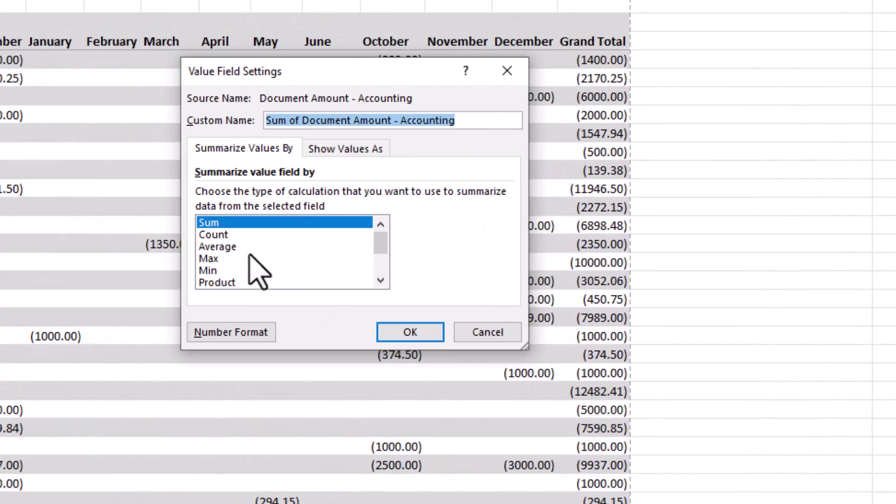
click(222, 235)
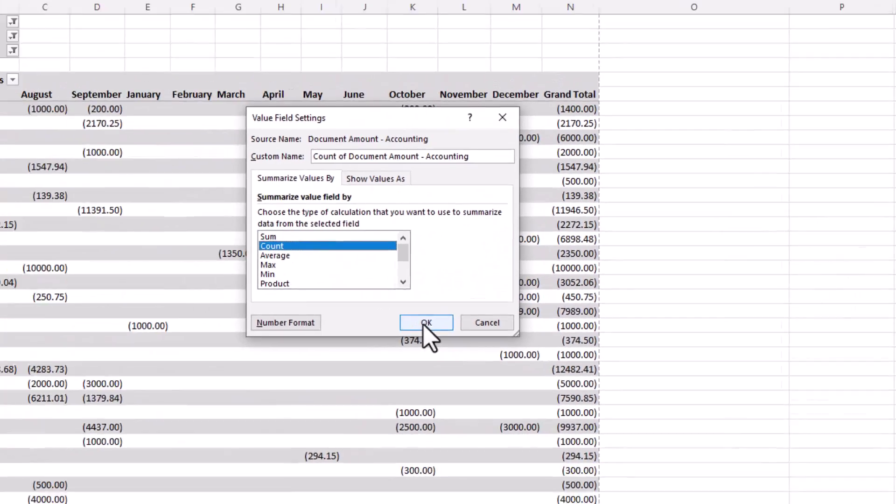
click(410, 334)
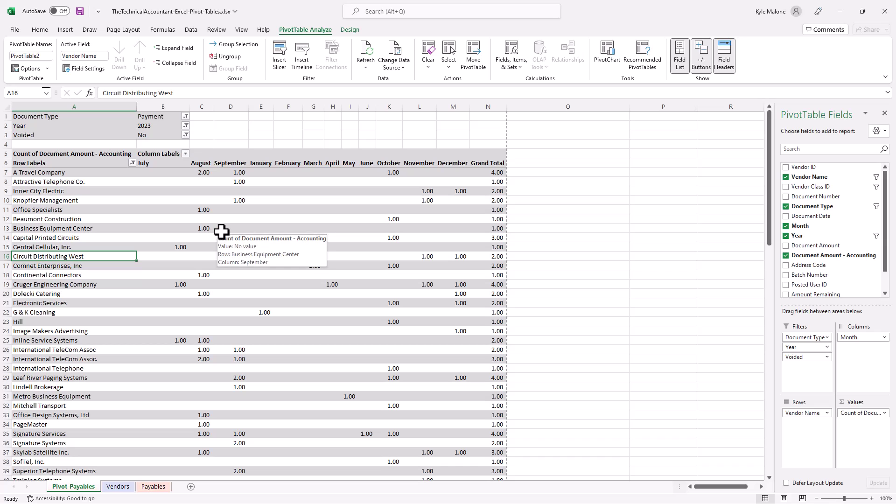
Step: Change the value summary to Average after previewing Max and Min
click(884, 412)
click(843, 407)
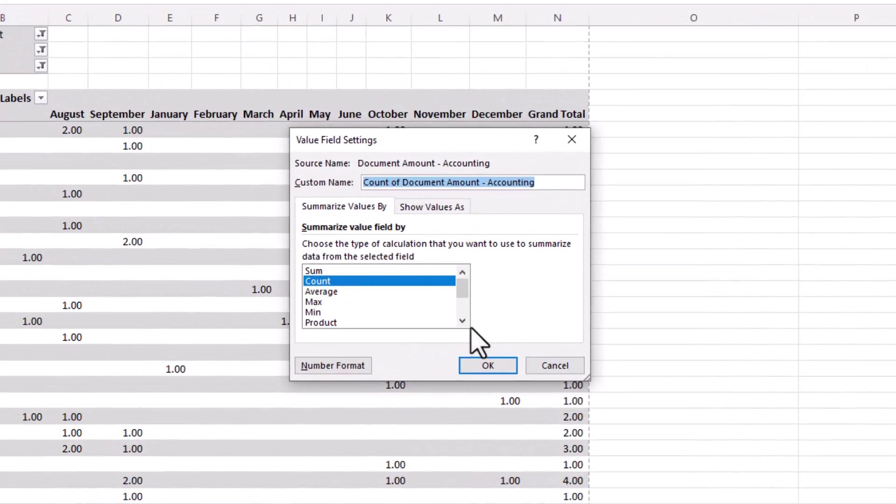
click(393, 293)
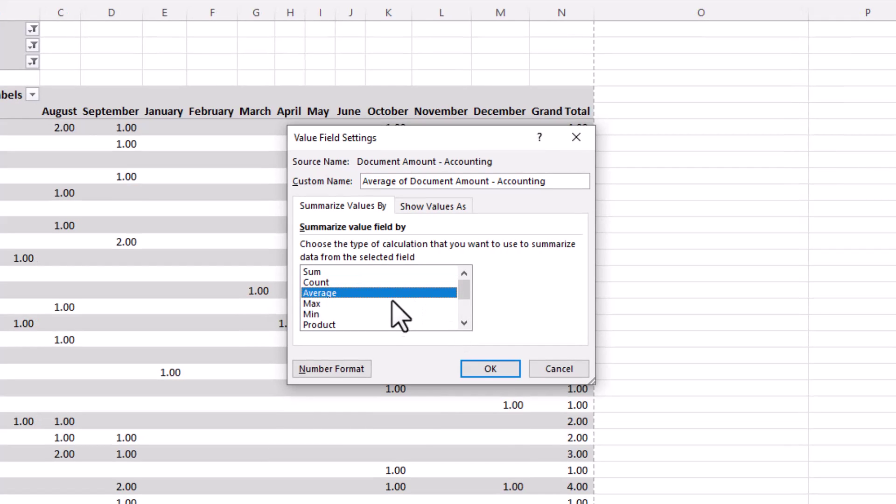
click(321, 304)
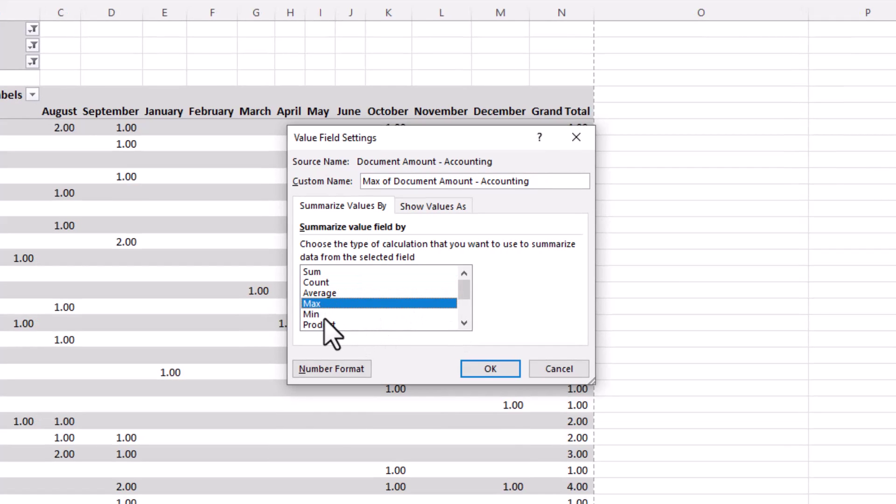
click(324, 319)
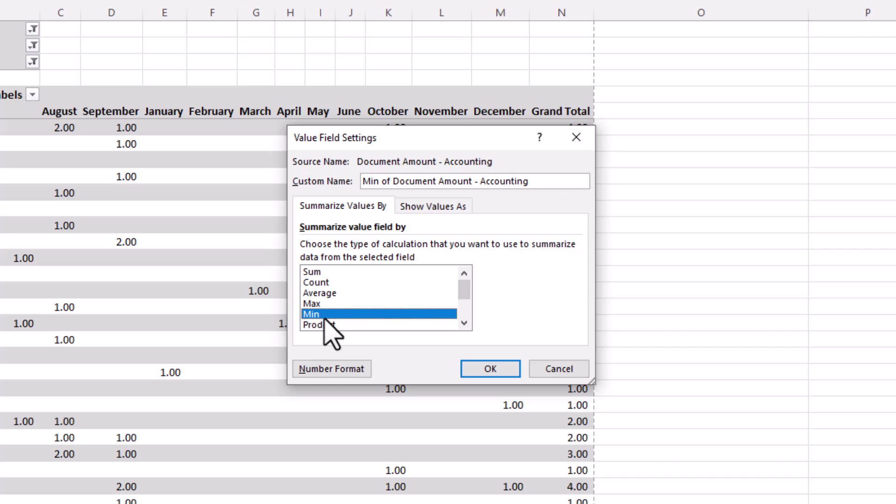
click(328, 305)
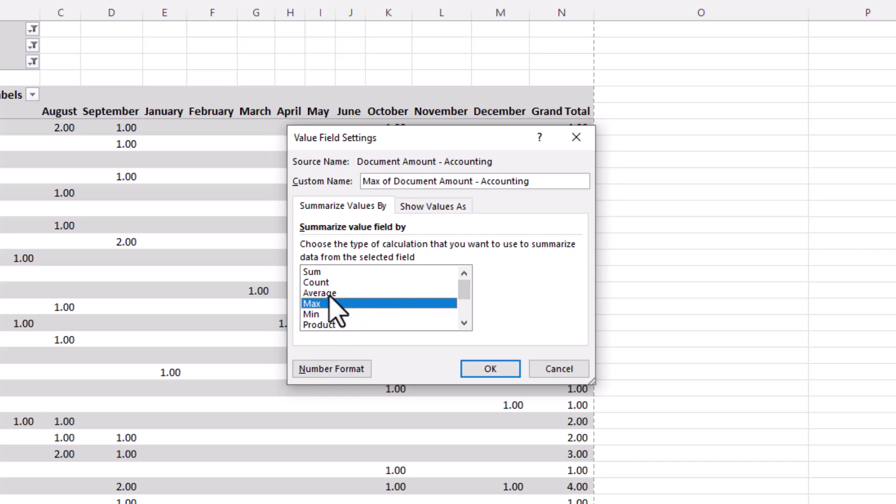
click(329, 293)
click(483, 368)
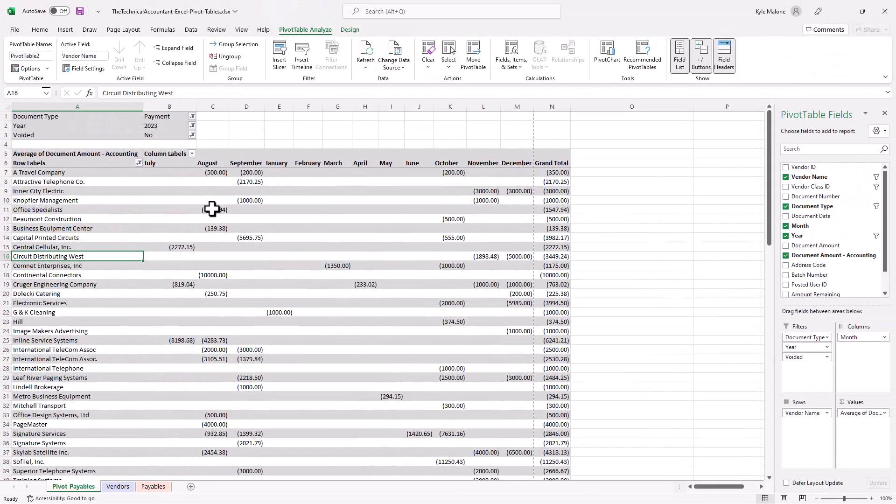
Step: Check A Travel Company's August, September and October average amounts
click(58, 175)
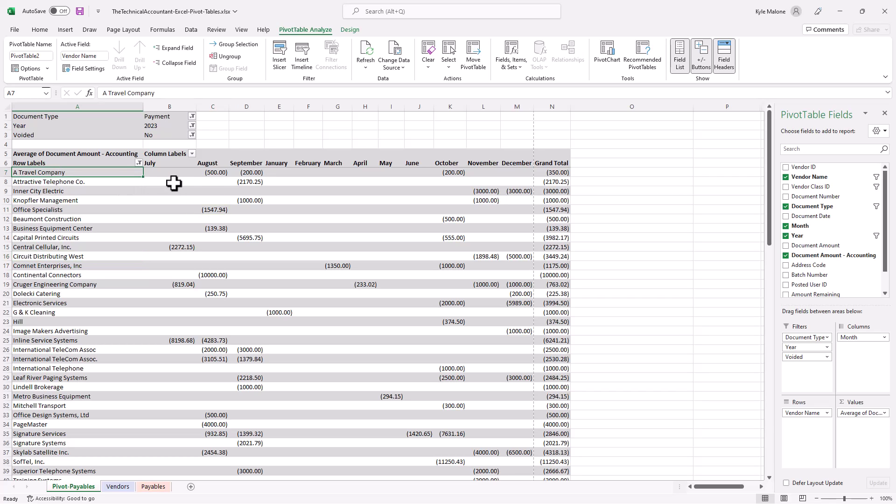
click(210, 173)
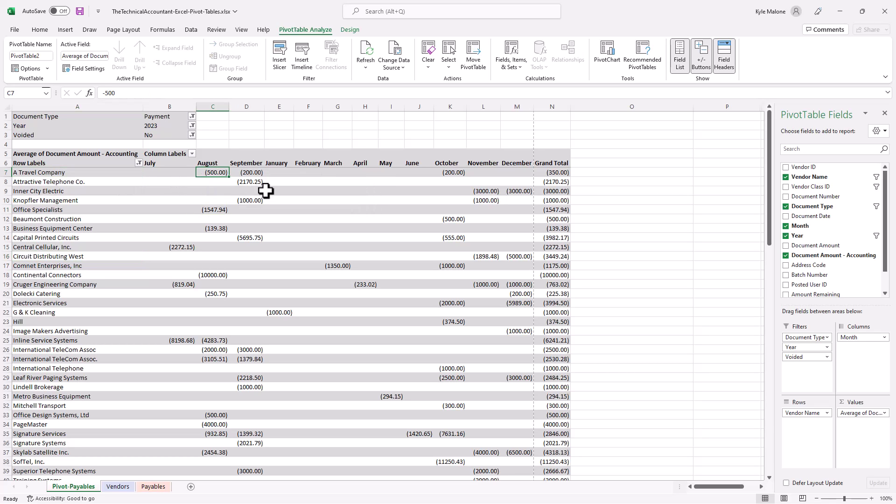
click(251, 175)
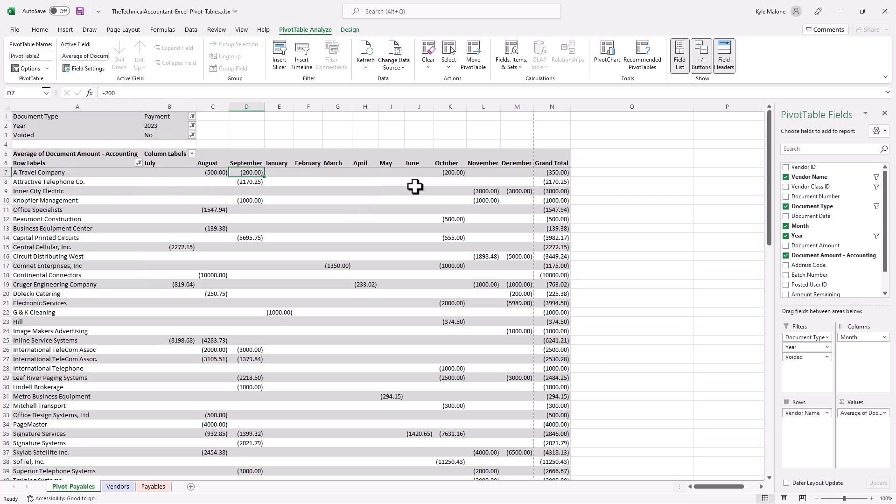
click(452, 173)
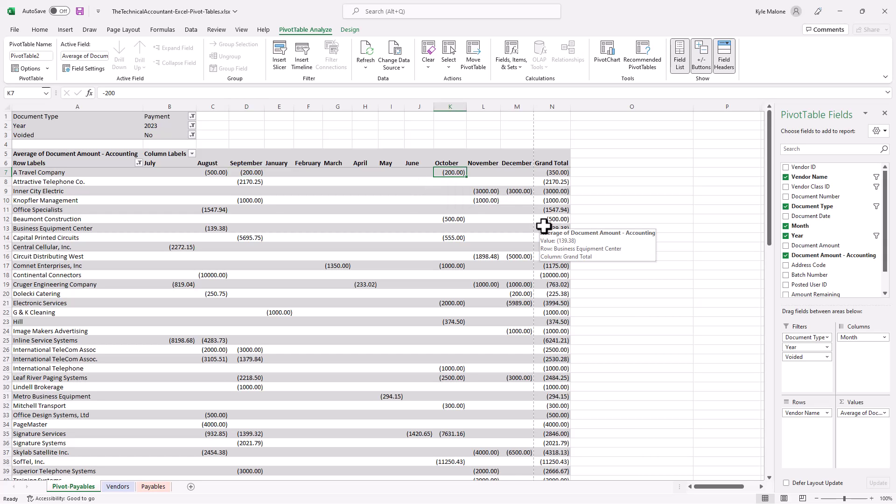